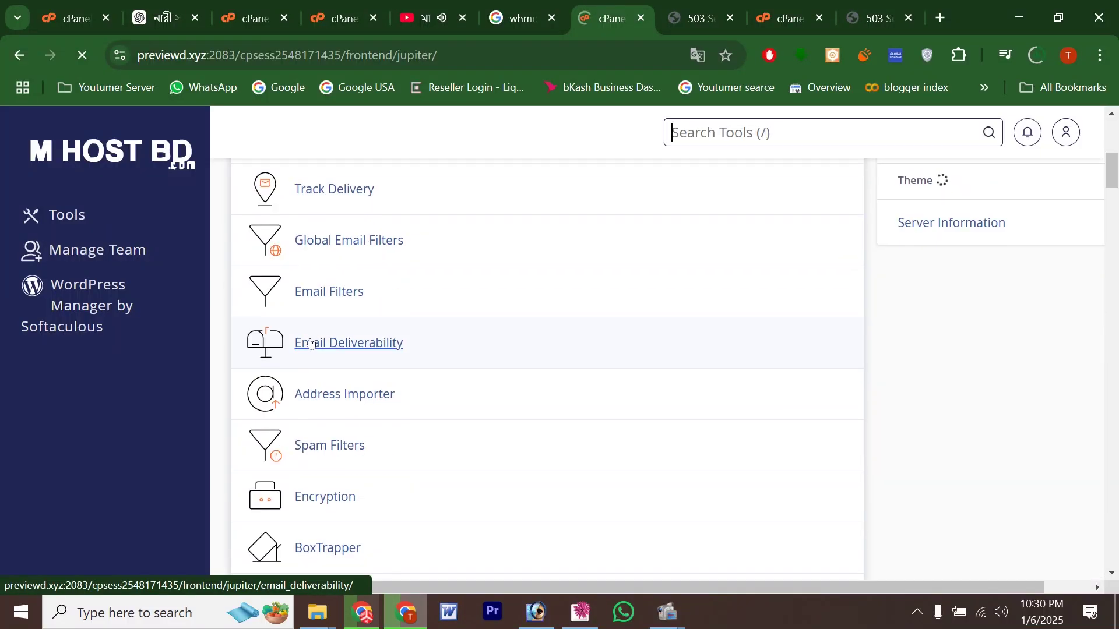
Step: Scroll down to the Software section and launch the Softaculous Apps Installer
scroll(311, 342, down, 10)
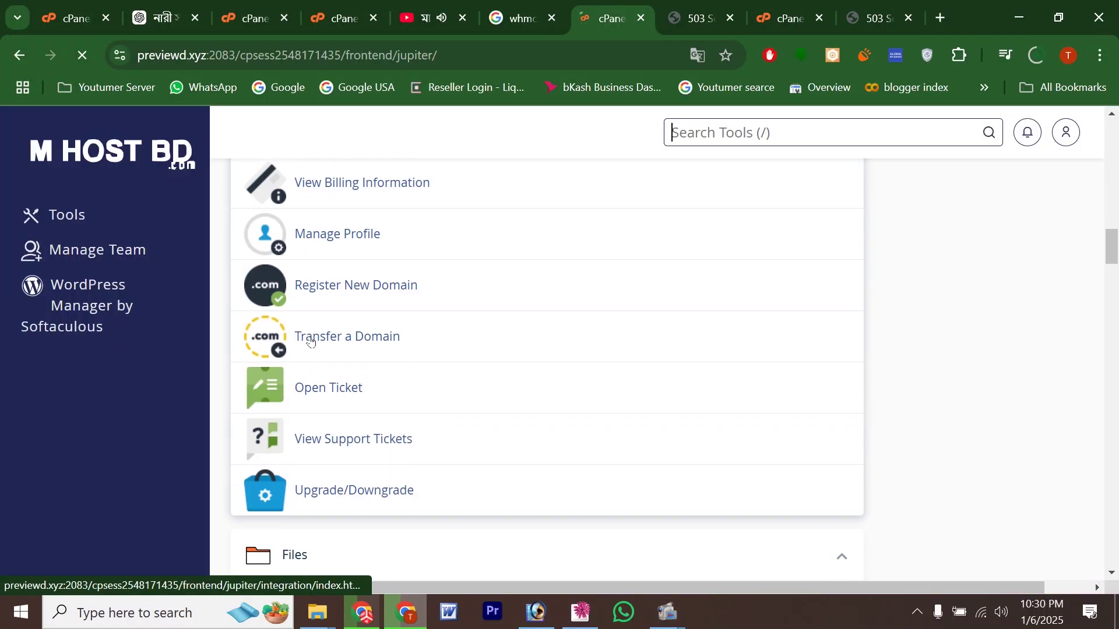
scroll(311, 342, down, 7)
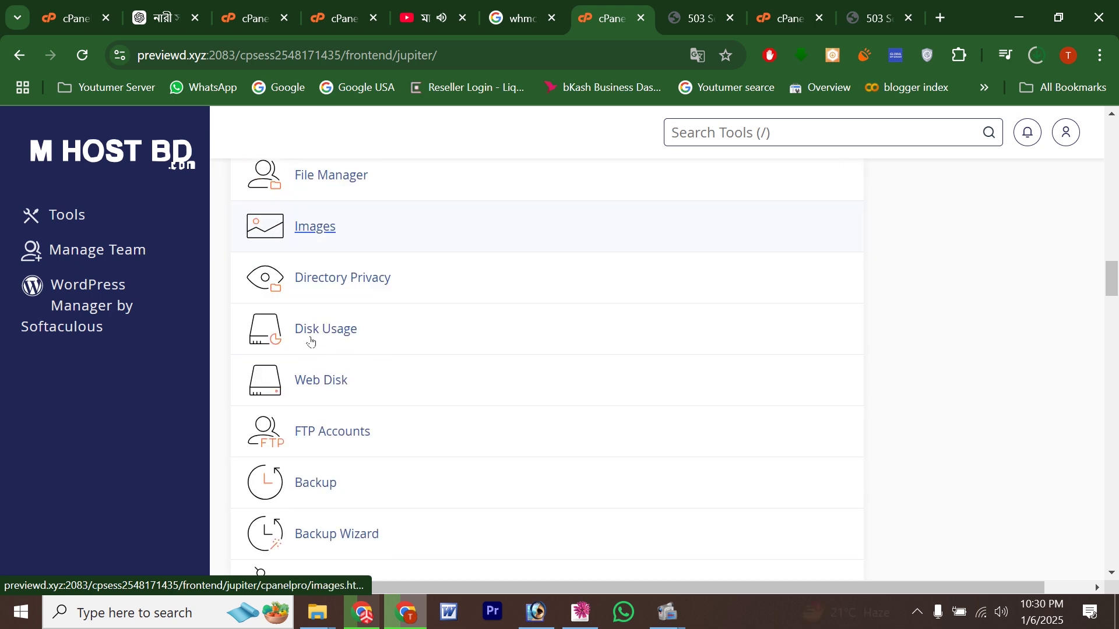
scroll(311, 342, down, 15)
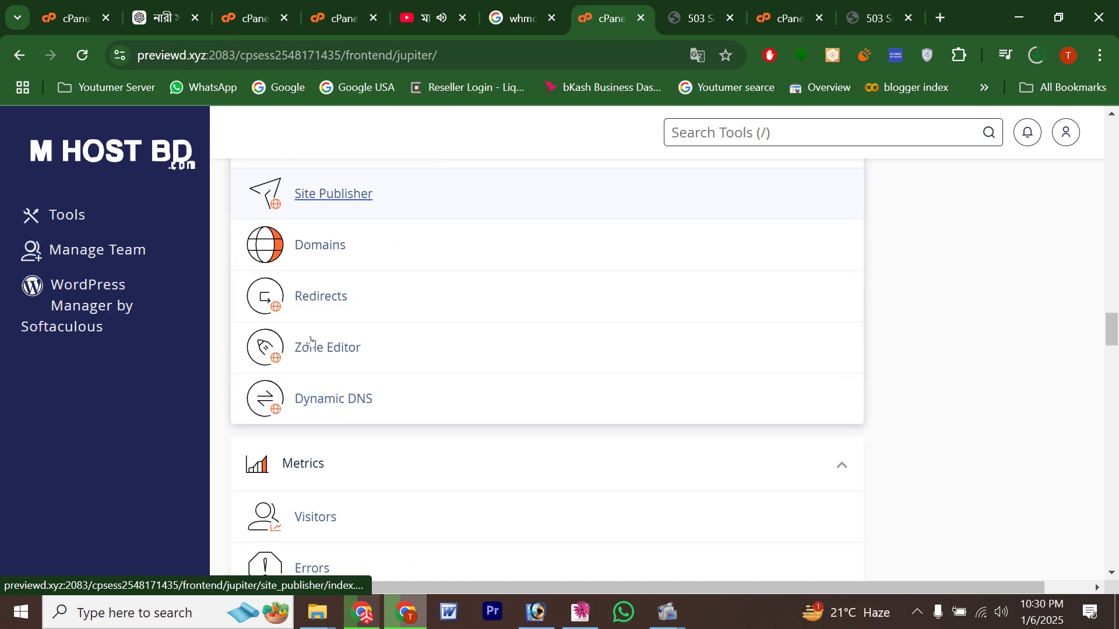
scroll(310, 343, down, 10)
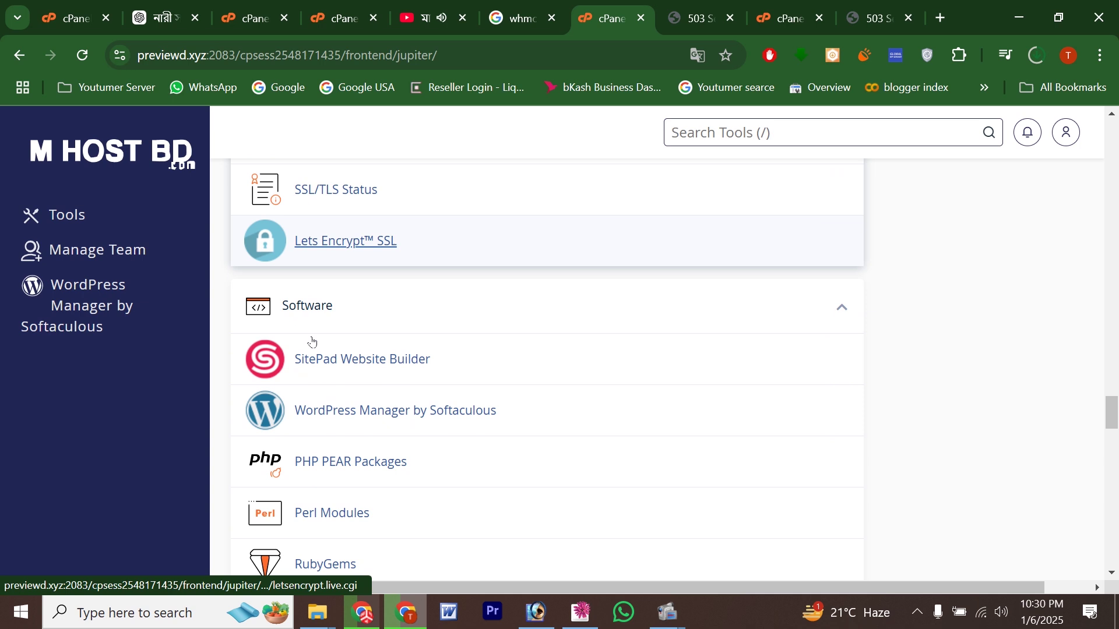
scroll(312, 344, down, 7)
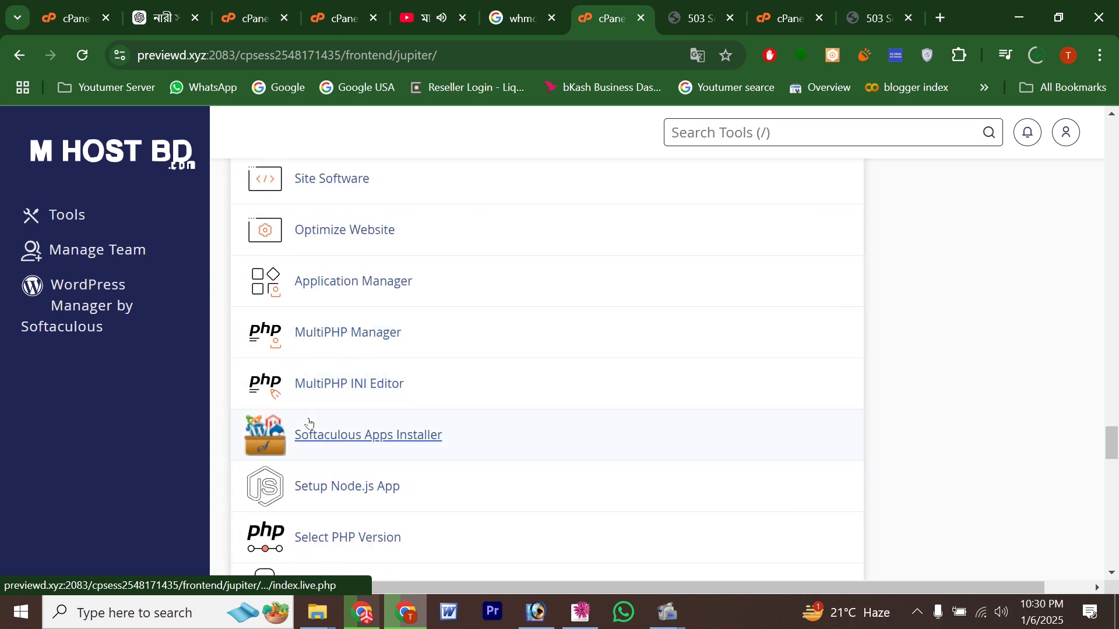
click(309, 425)
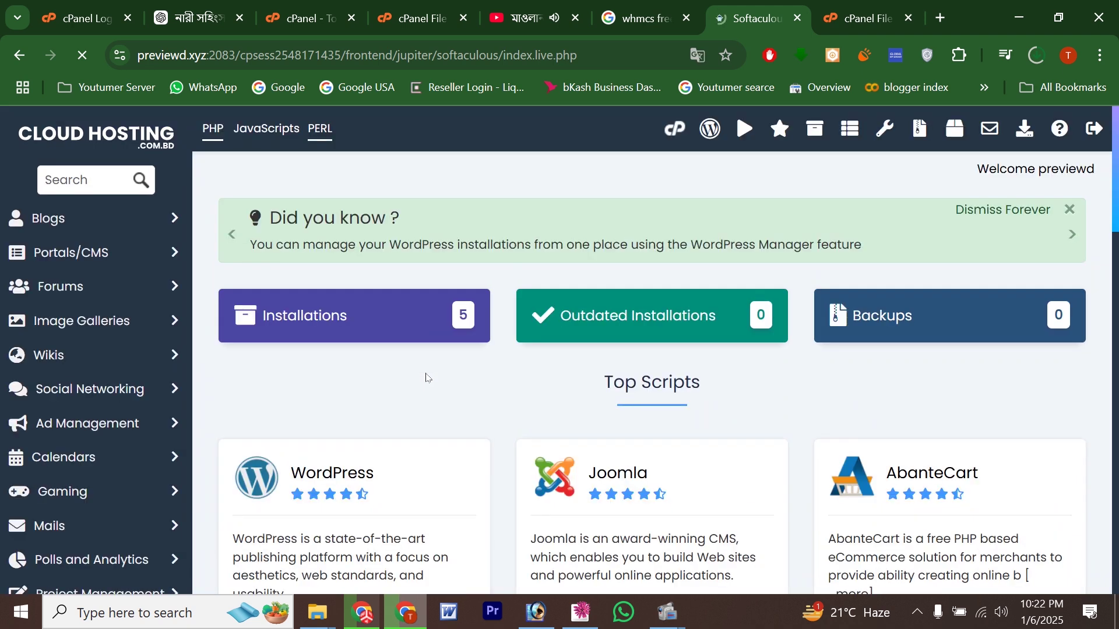
Step: Bring up the WHMCS installation page in Softaculous
scroll(375, 417, down, 9)
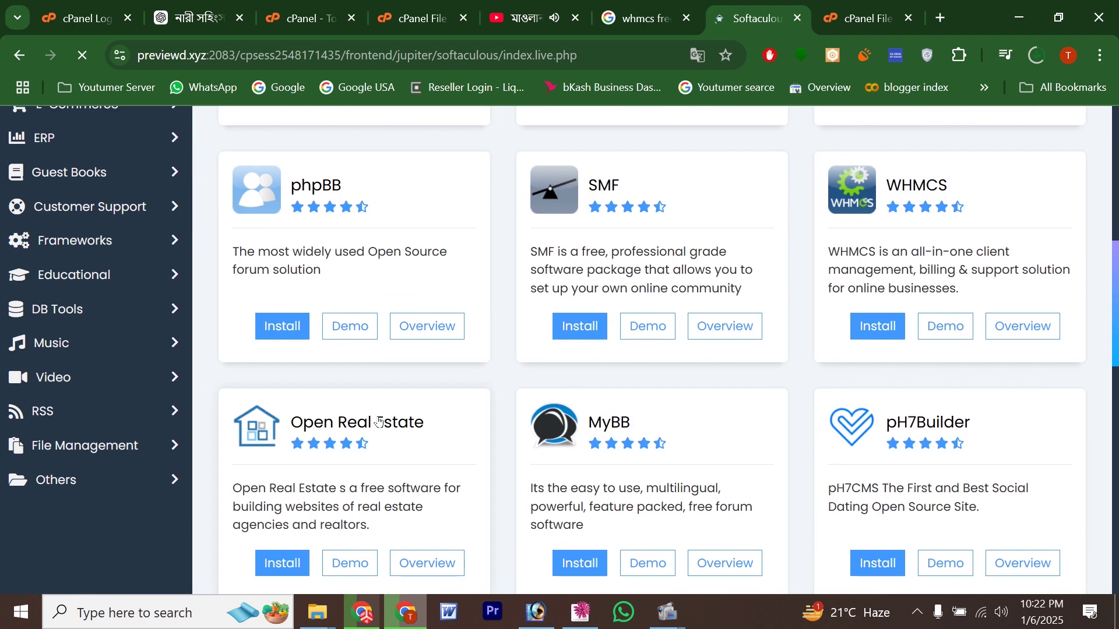
scroll(842, 416, up, 3)
click(878, 501)
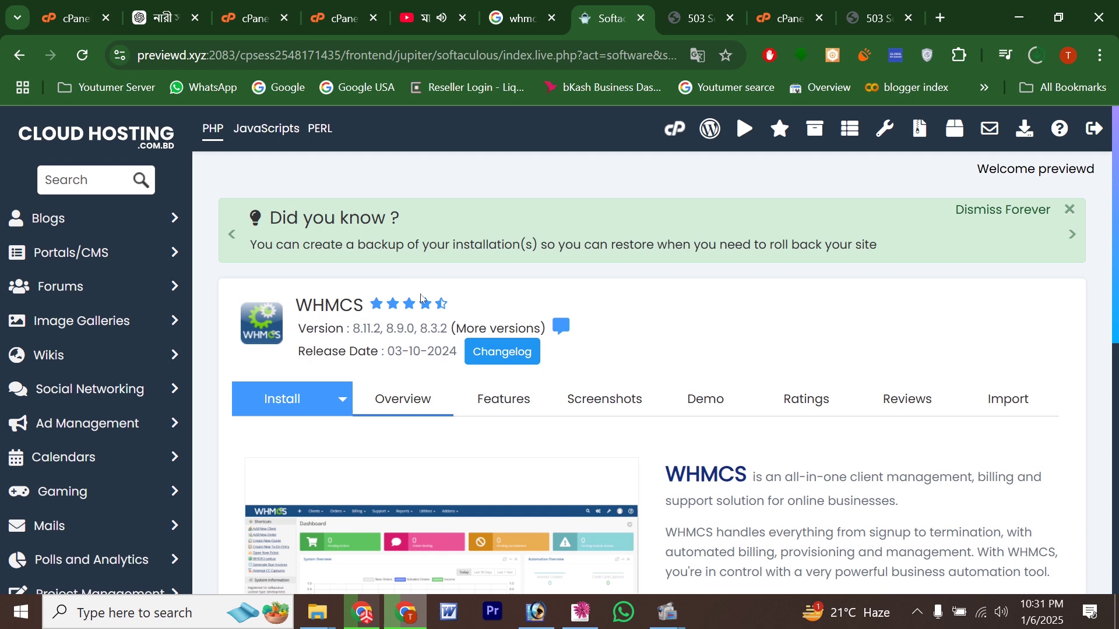
scroll(507, 312, down, 5)
scroll(456, 316, down, 4)
scroll(458, 317, up, 4)
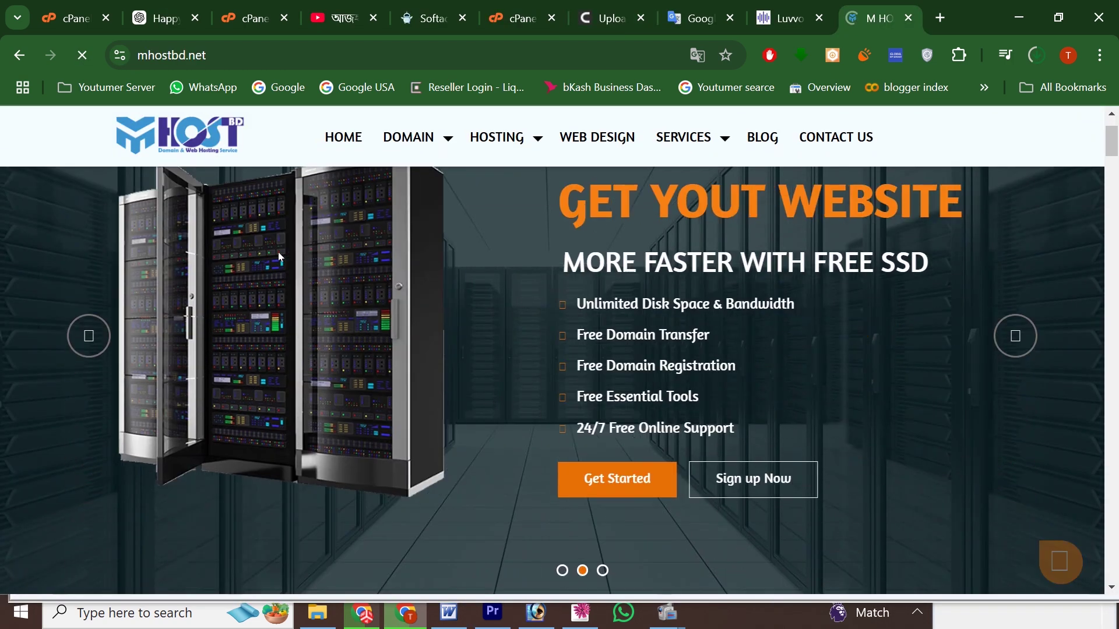
scroll(278, 252, down, 10)
scroll(278, 264, down, 8)
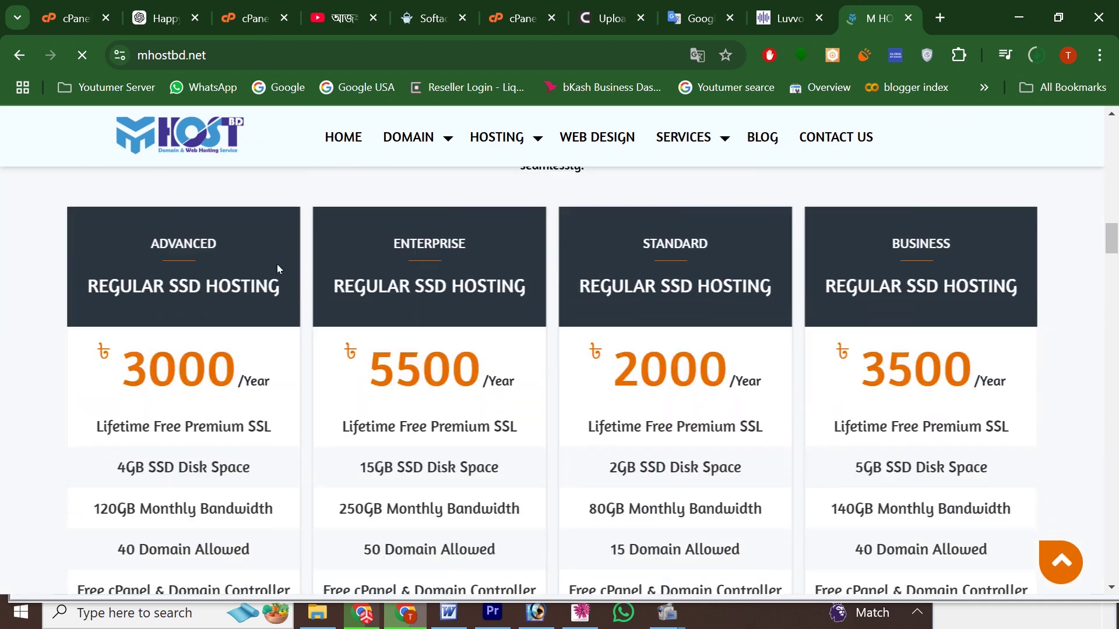
scroll(320, 332, down, 15)
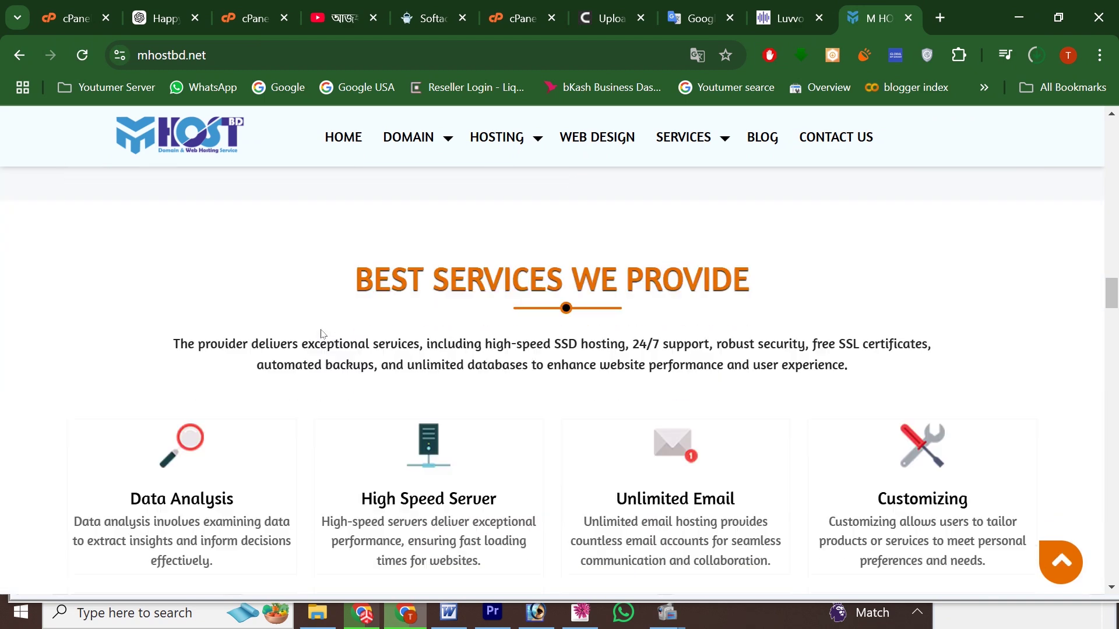
scroll(322, 333, down, 20)
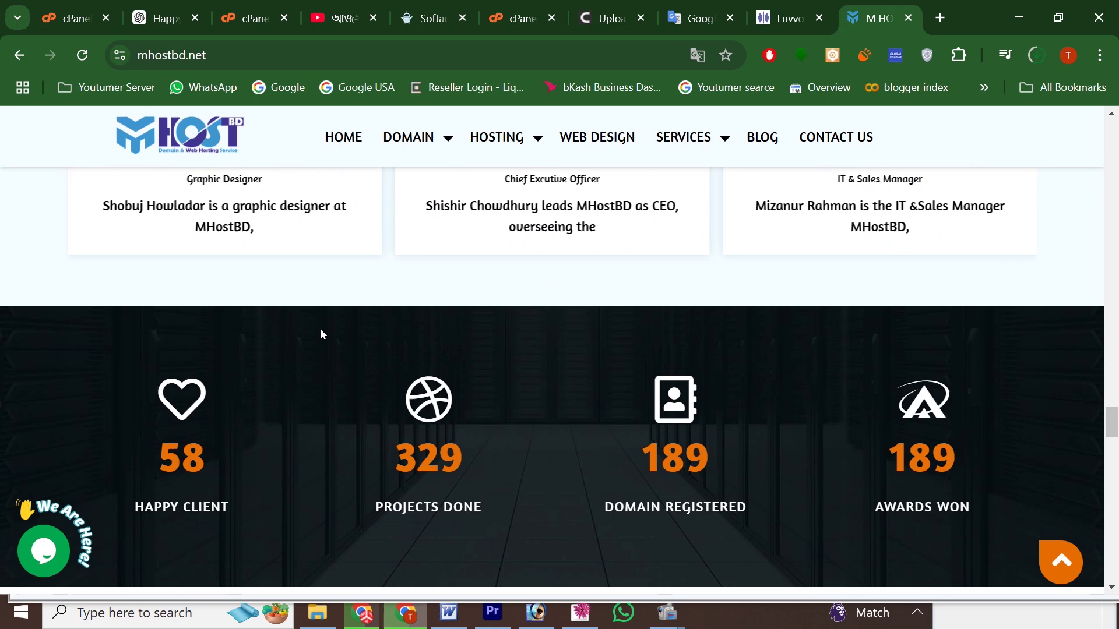
scroll(320, 334, down, 5)
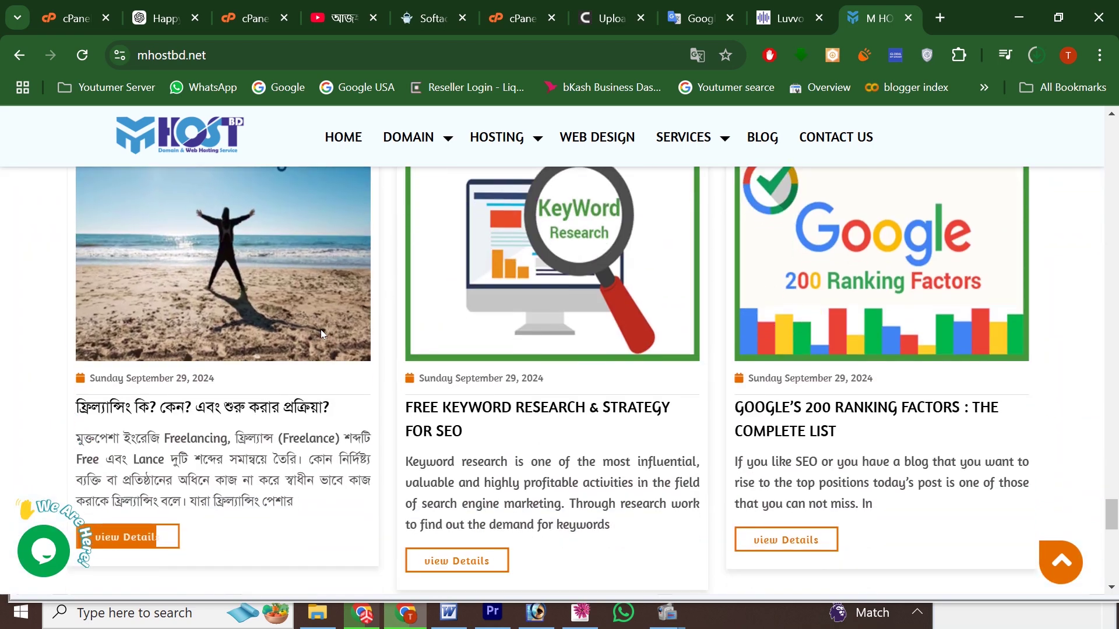
scroll(321, 333, up, 10)
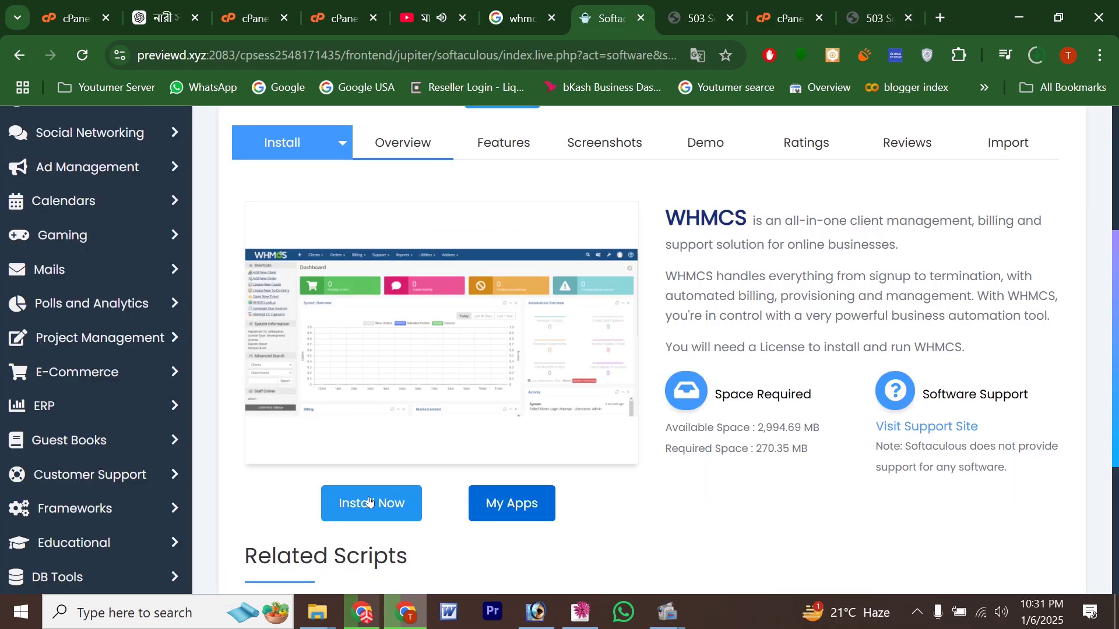
Step: Open the WHMCS install form and choose shop.previewd.xyz as the install domain
click(364, 503)
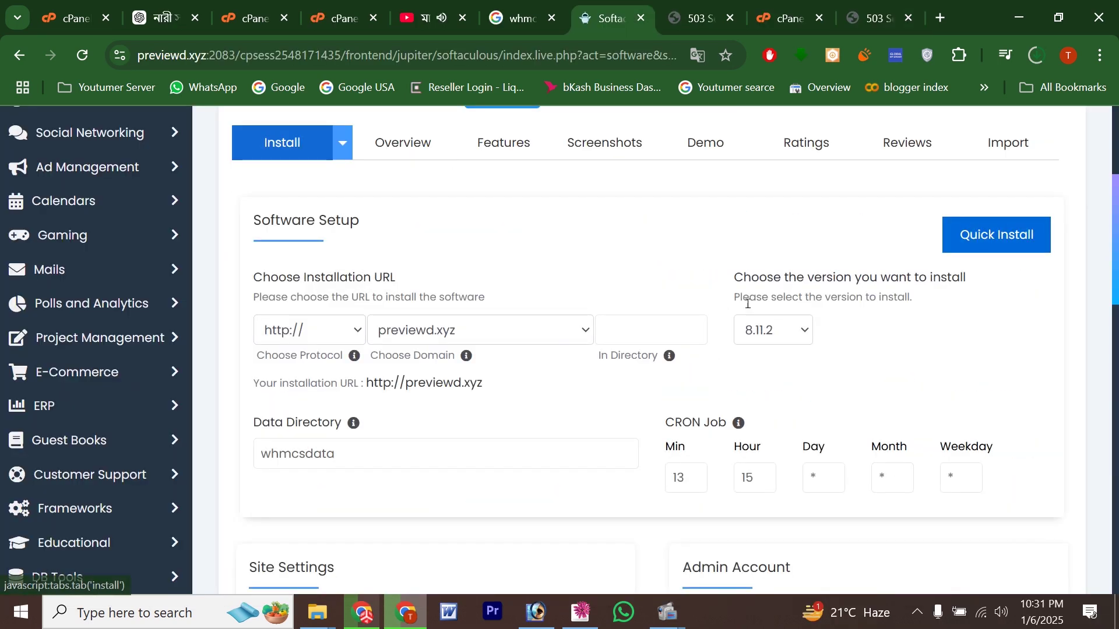
scroll(558, 341, down, 2)
scroll(558, 341, up, 2)
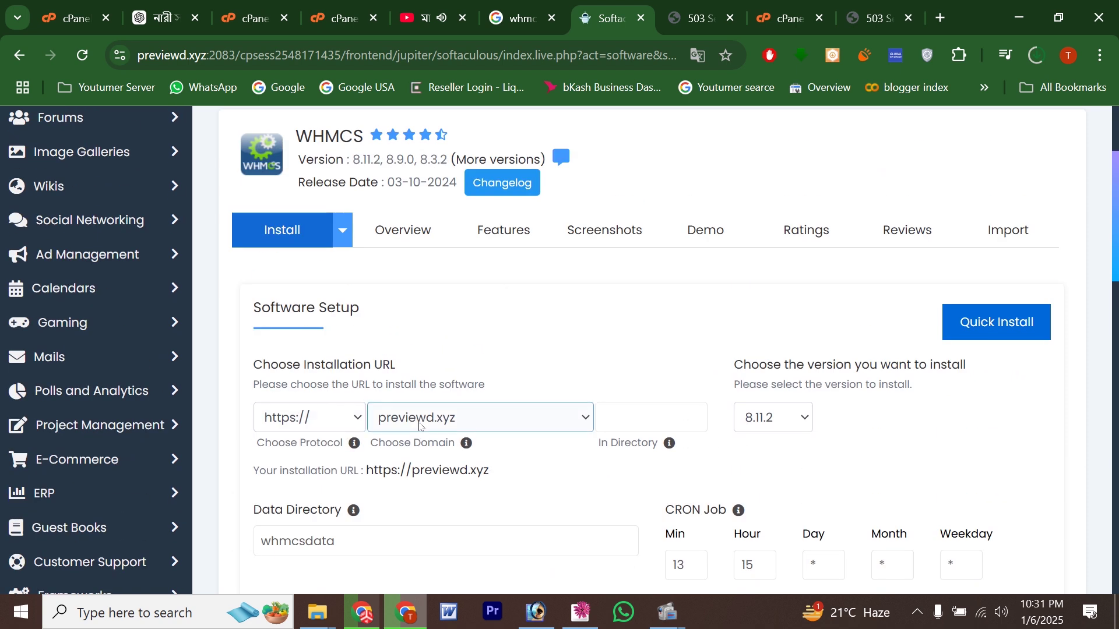
click(460, 426)
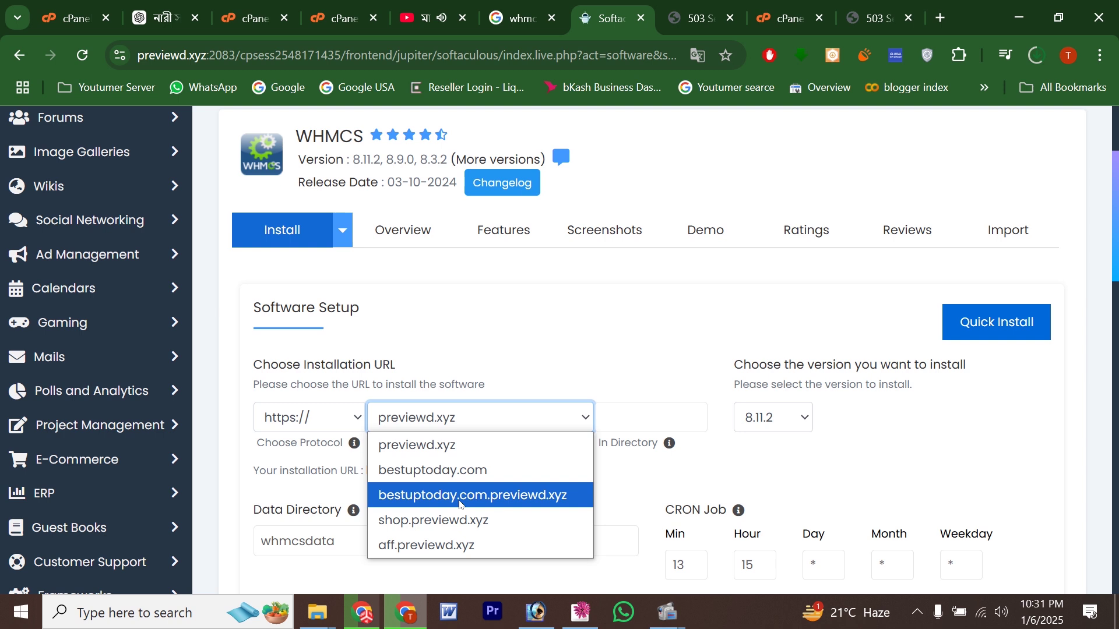
click(454, 525)
Step: Set the cron minute to 5 and lengthen the admin password with extra characters
scroll(744, 347, down, 6)
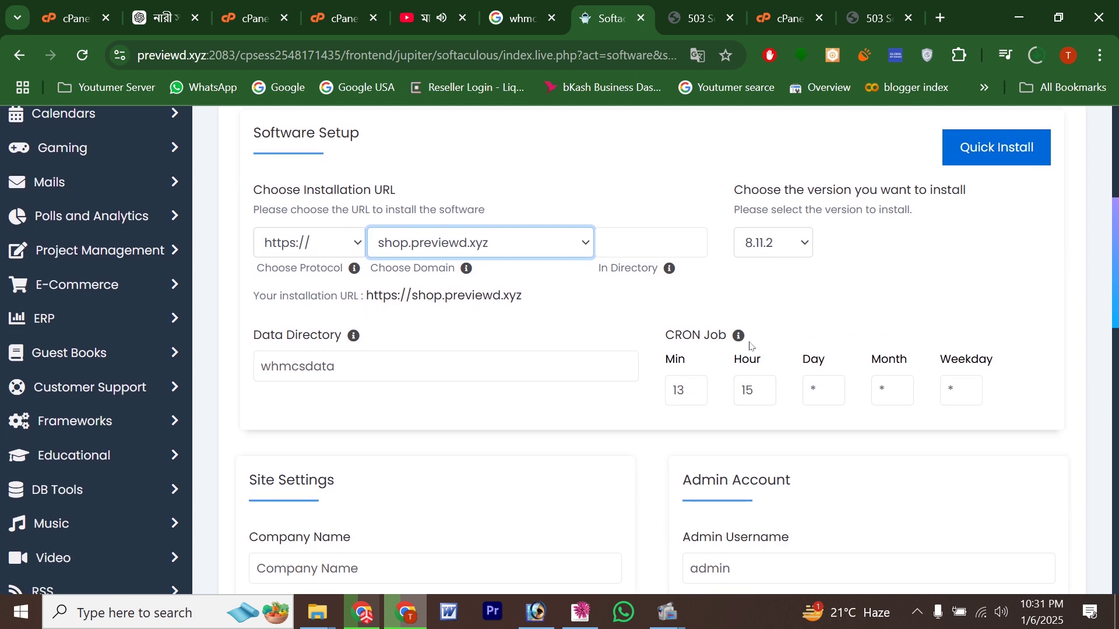
drag(751, 216, 645, 222)
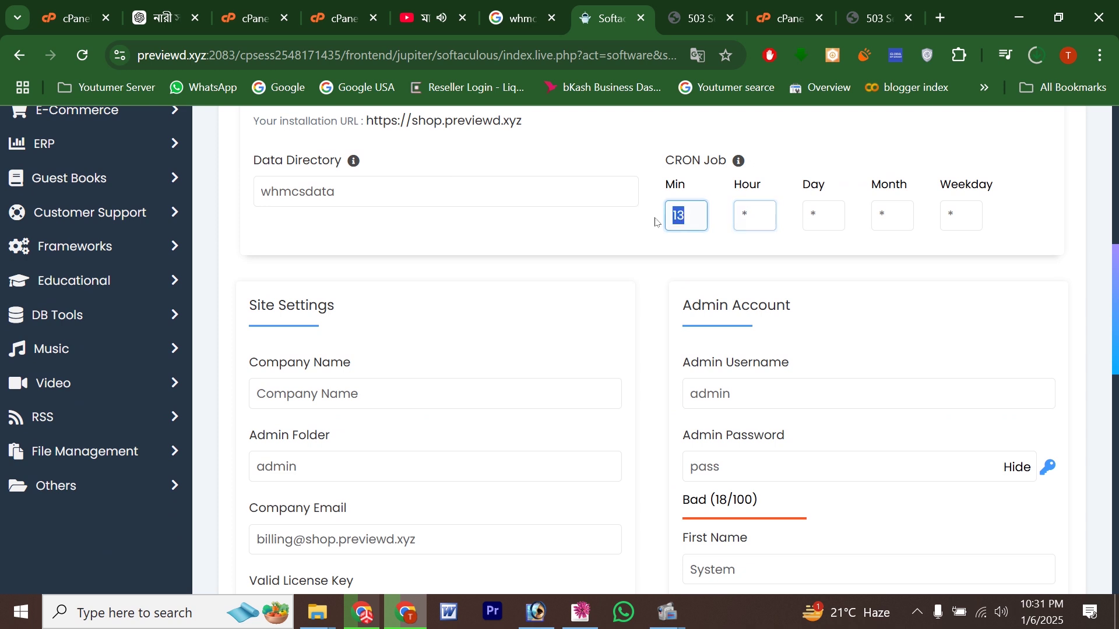
text(5)
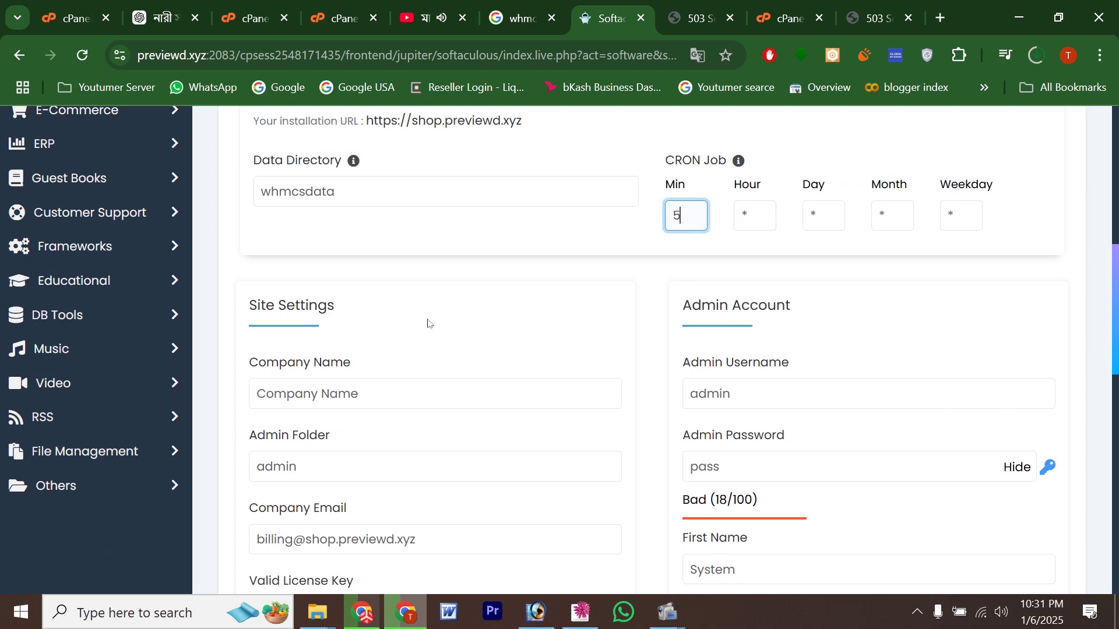
click(782, 387)
click(744, 469)
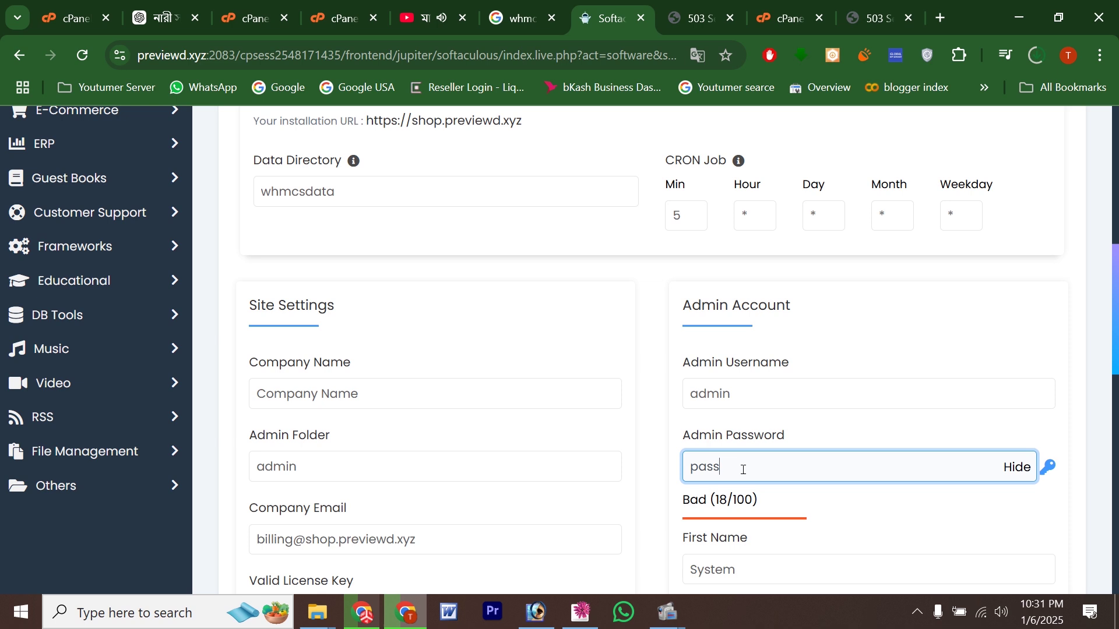
text(@123)
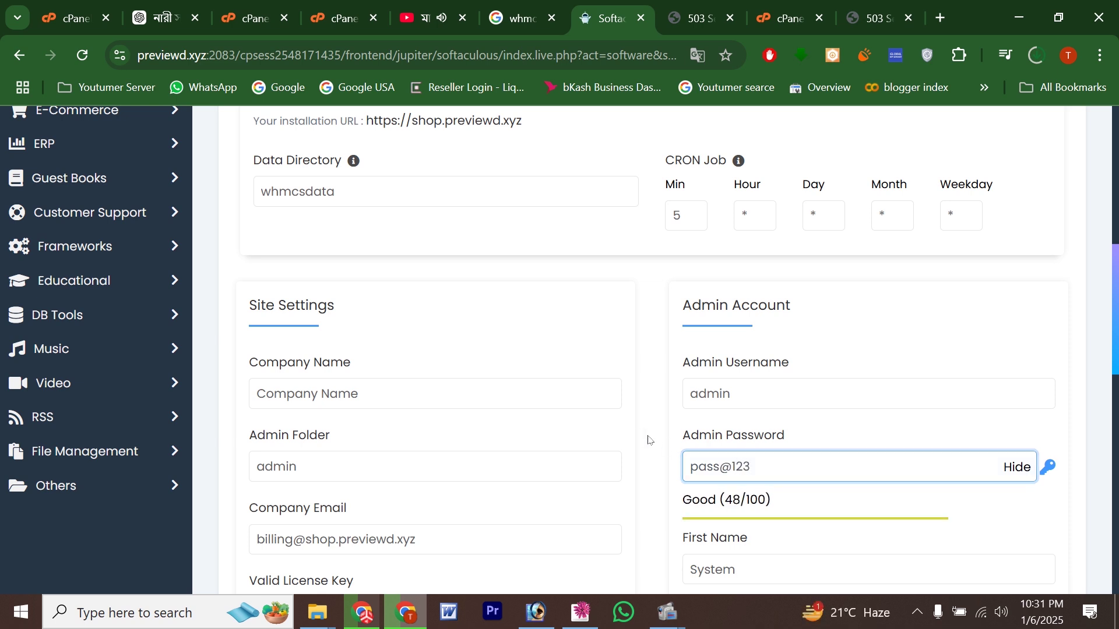
scroll(647, 440, down, 5)
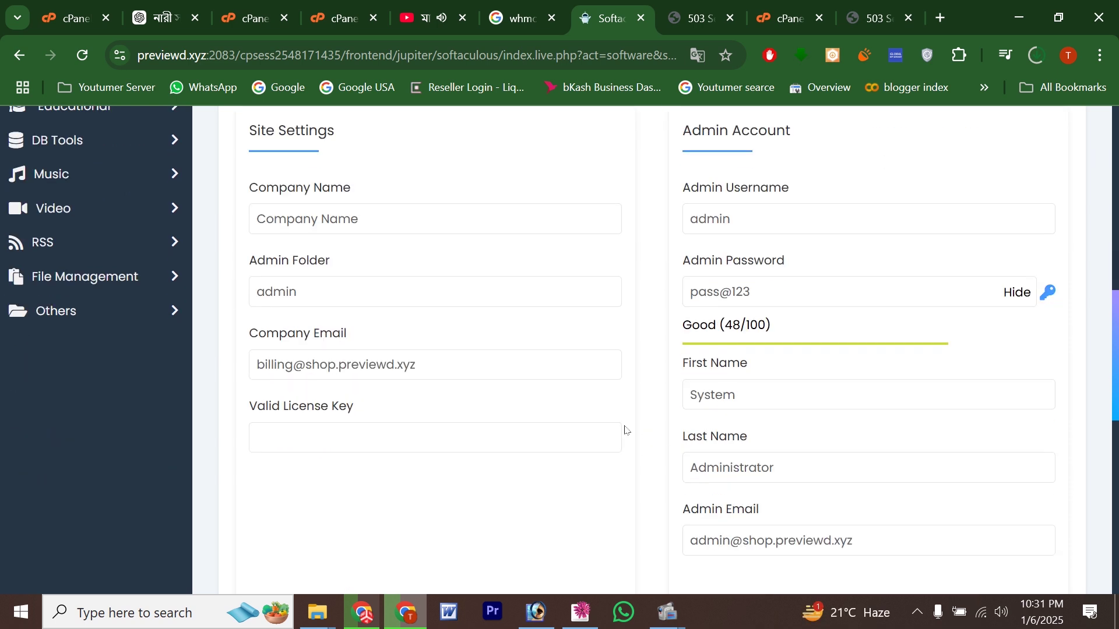
click(339, 359)
Step: Fill the Valid License Key field from Chrome's saved entry and review the rest of the form
click(421, 395)
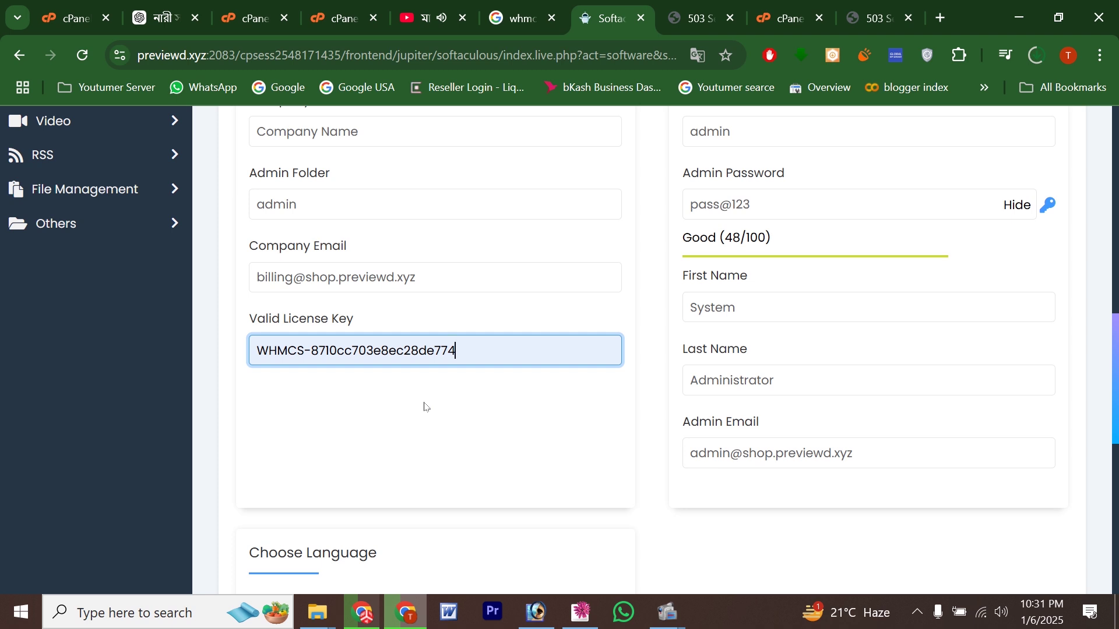
click(529, 454)
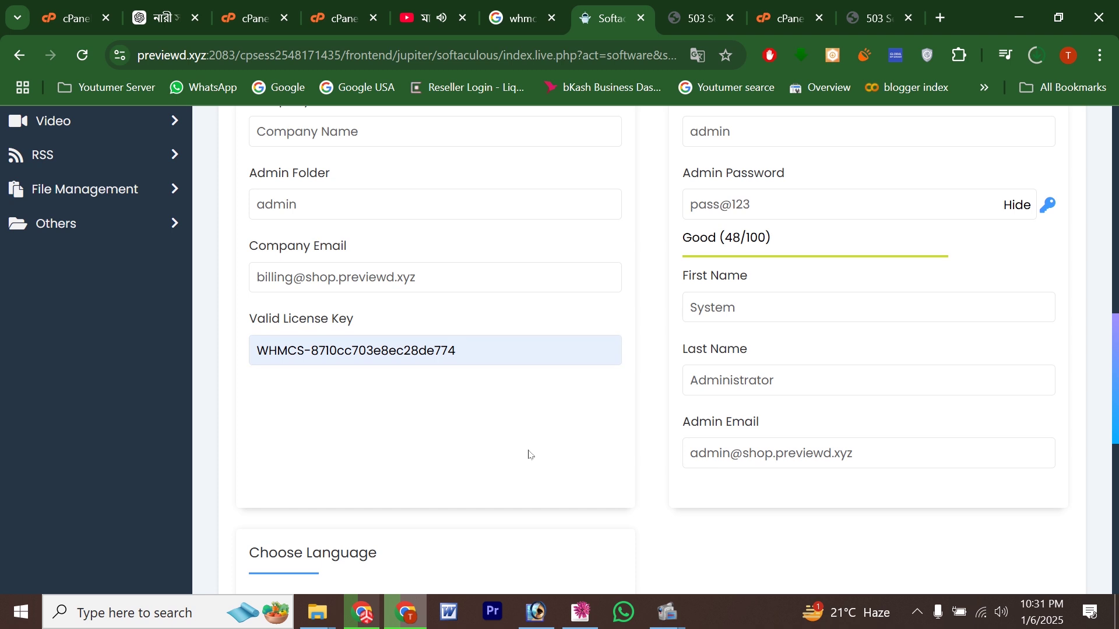
scroll(529, 455, down, 1)
scroll(525, 452, down, 3)
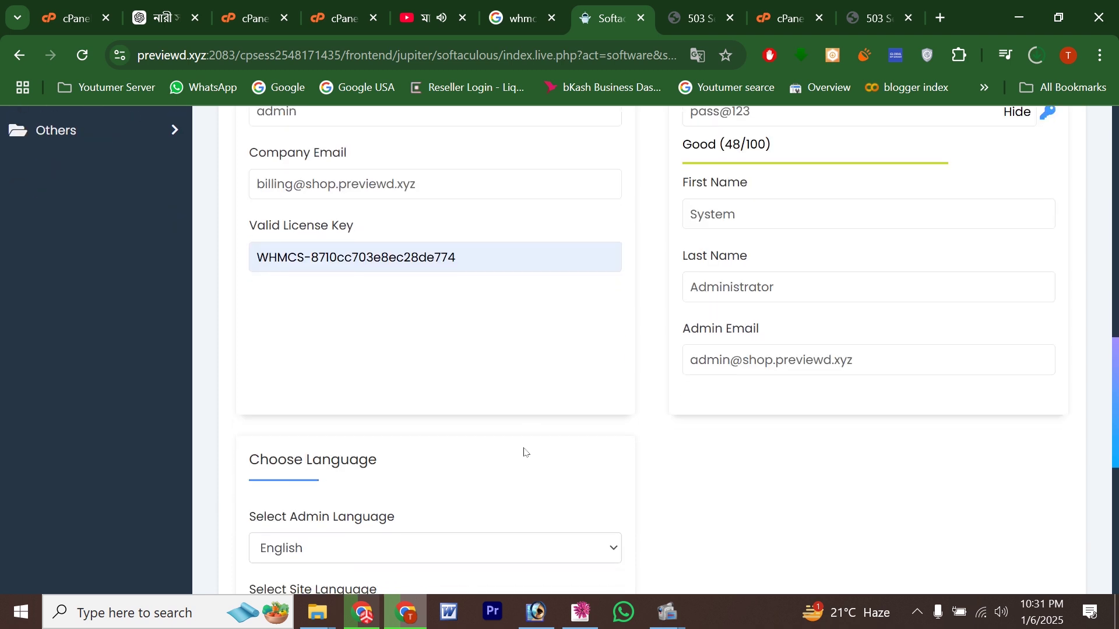
scroll(525, 452, down, 1)
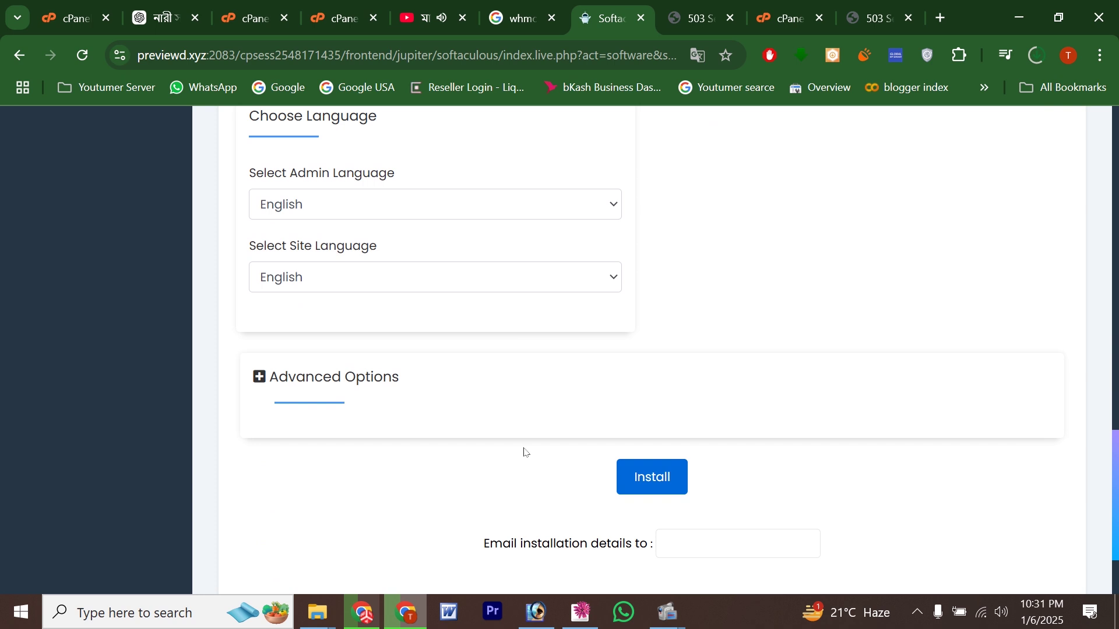
scroll(524, 452, up, 7)
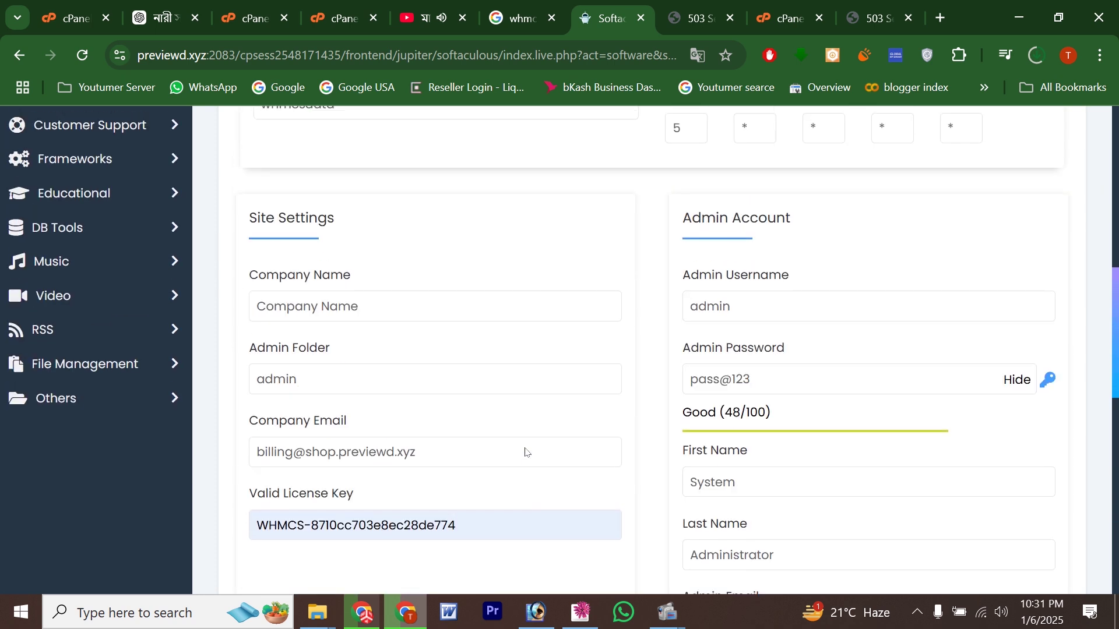
scroll(524, 450, down, 6)
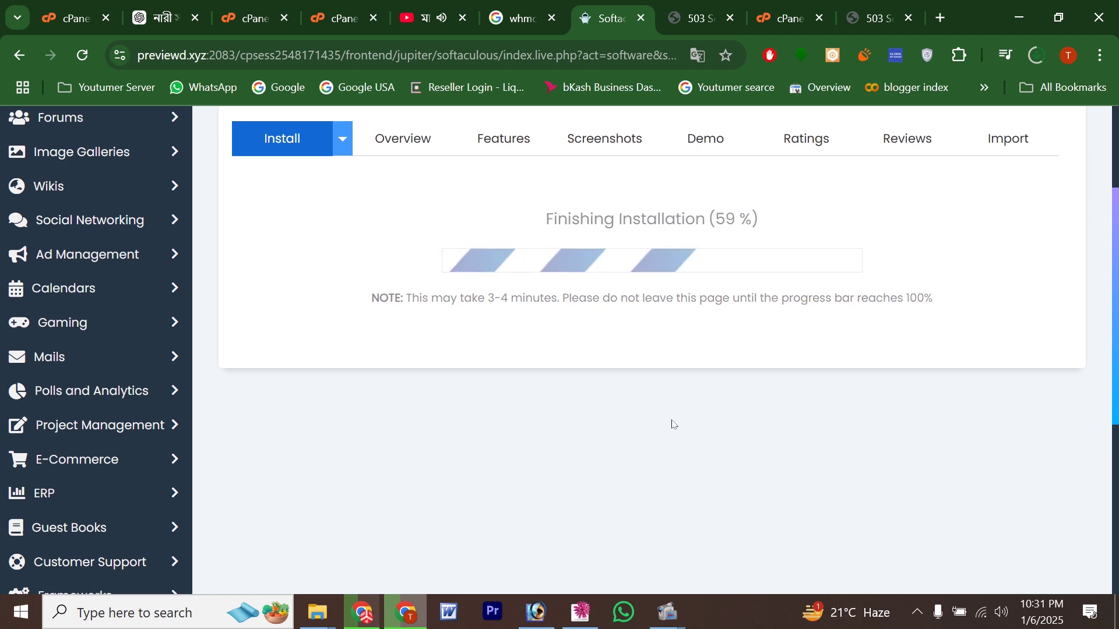
Step: Load shop.previewd.xyz in a new tab, close the two old 503 tabs, and highlight the error text
click(317, 288)
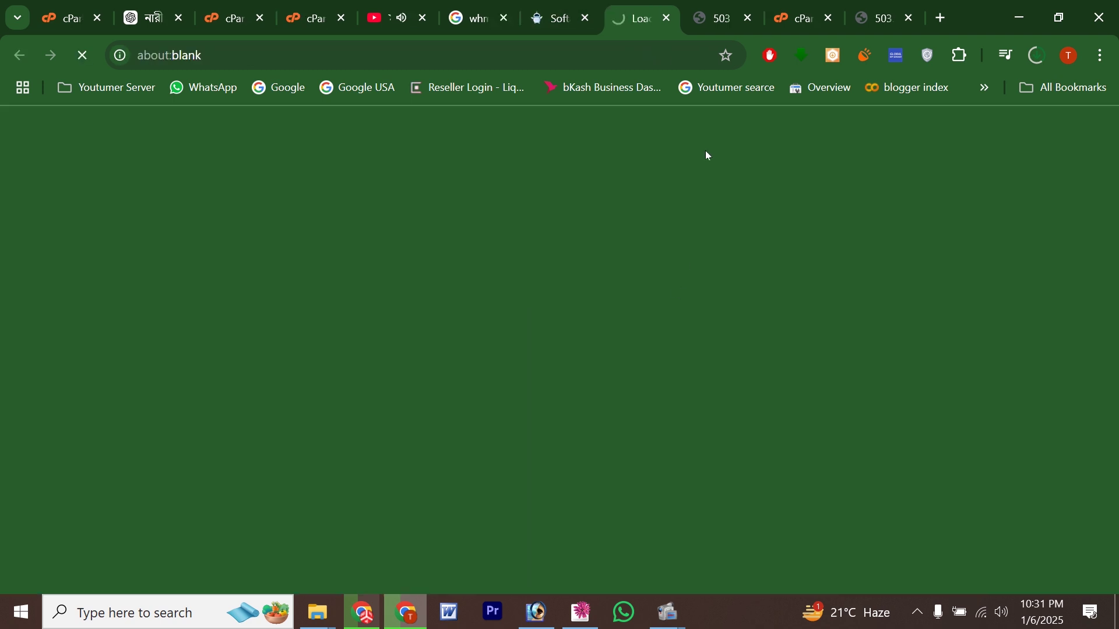
click(747, 18)
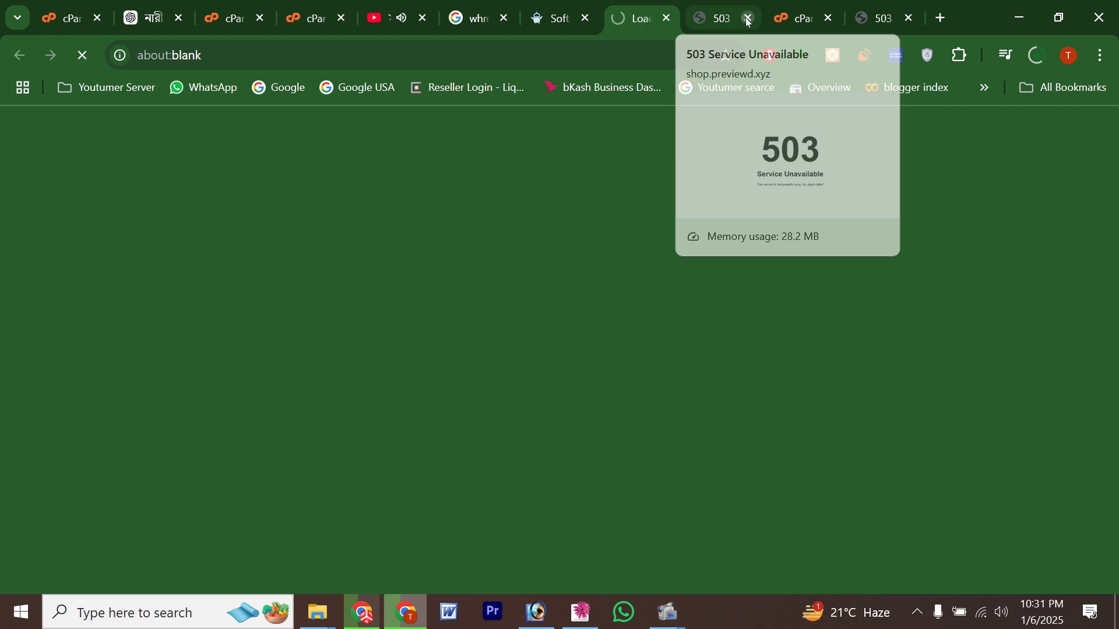
click(830, 21)
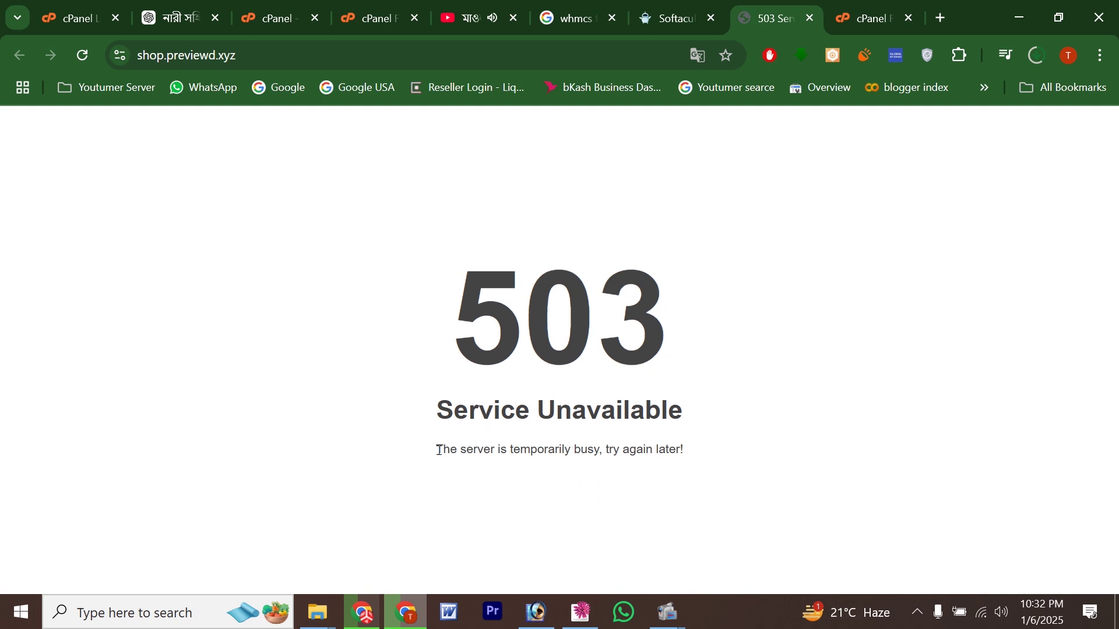
drag(439, 450, 467, 461)
drag(428, 413, 787, 412)
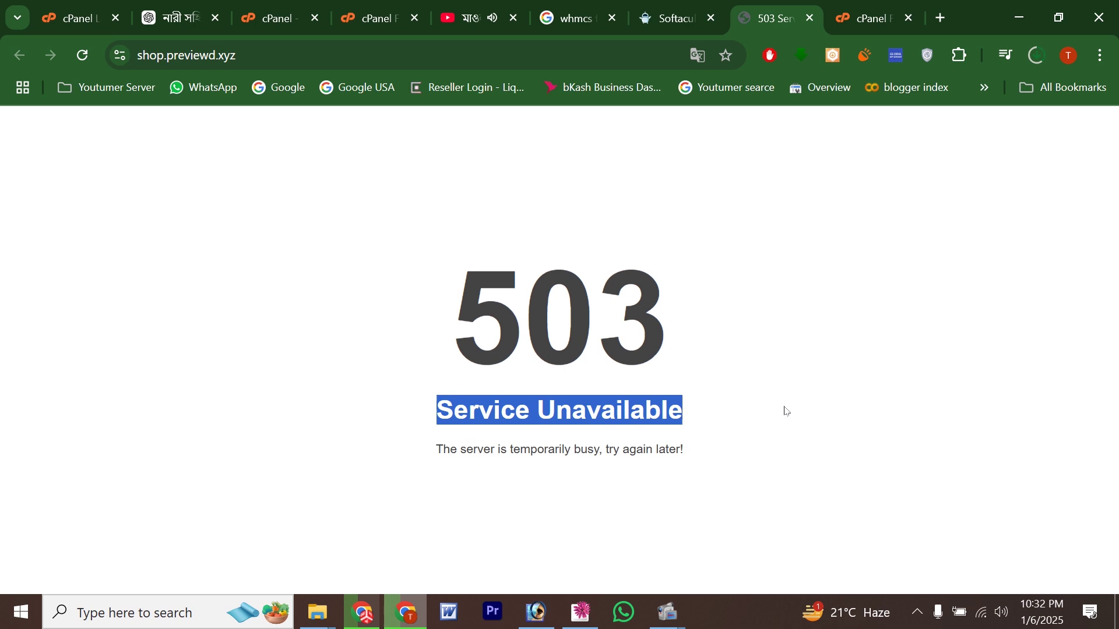
Step: In File Manager, navigate to shop.previewd.xyz/vendor/whmcs/whmcs-foundation/lib
click(871, 19)
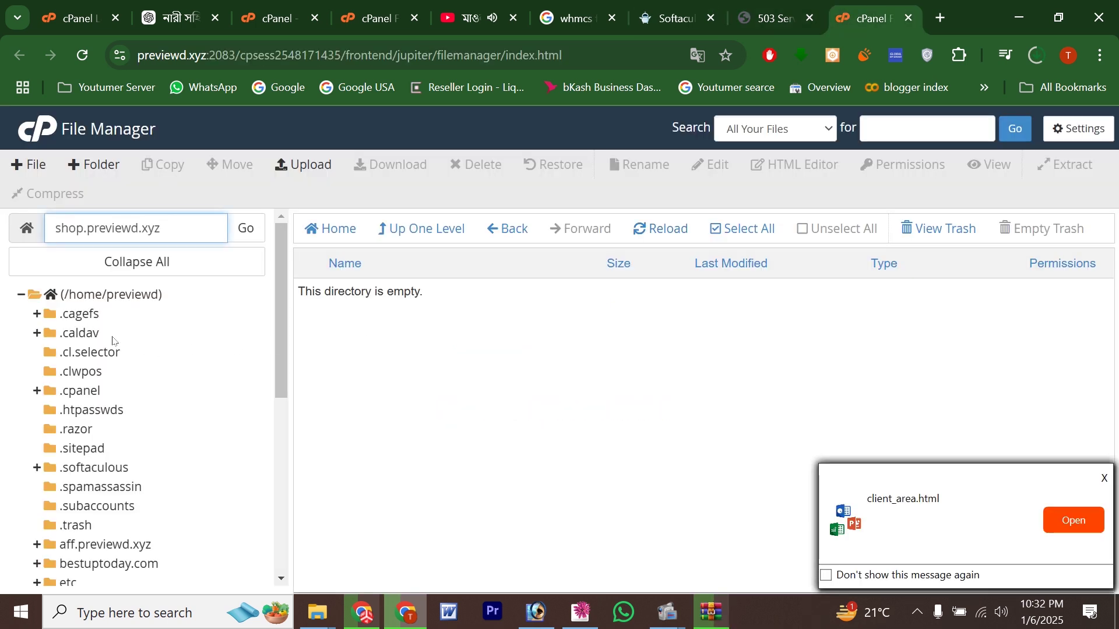
scroll(130, 441, down, 5)
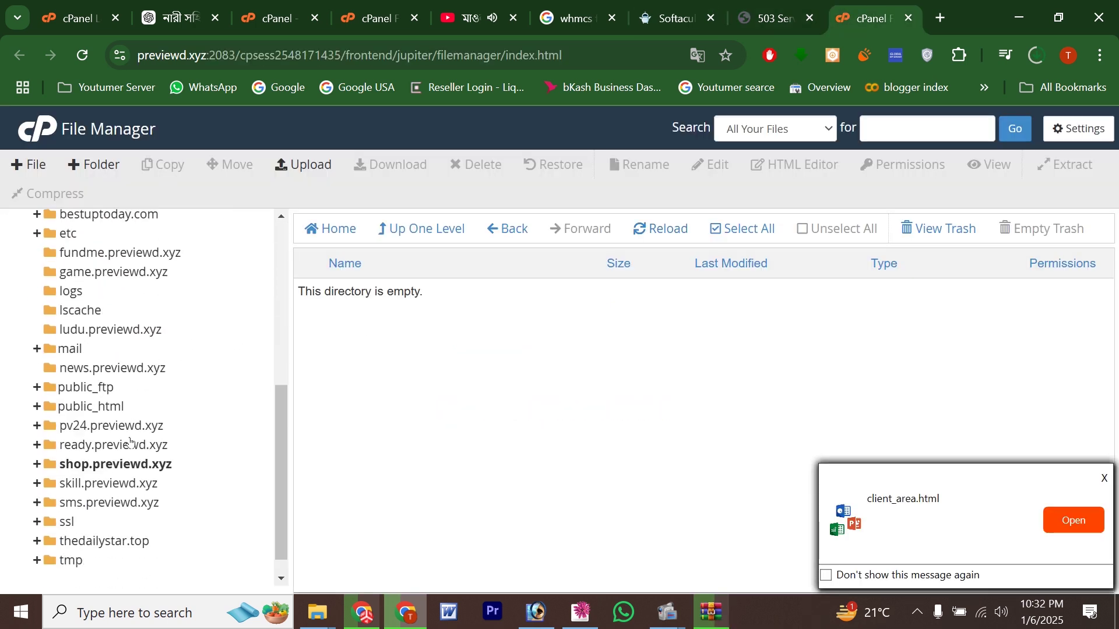
click(105, 465)
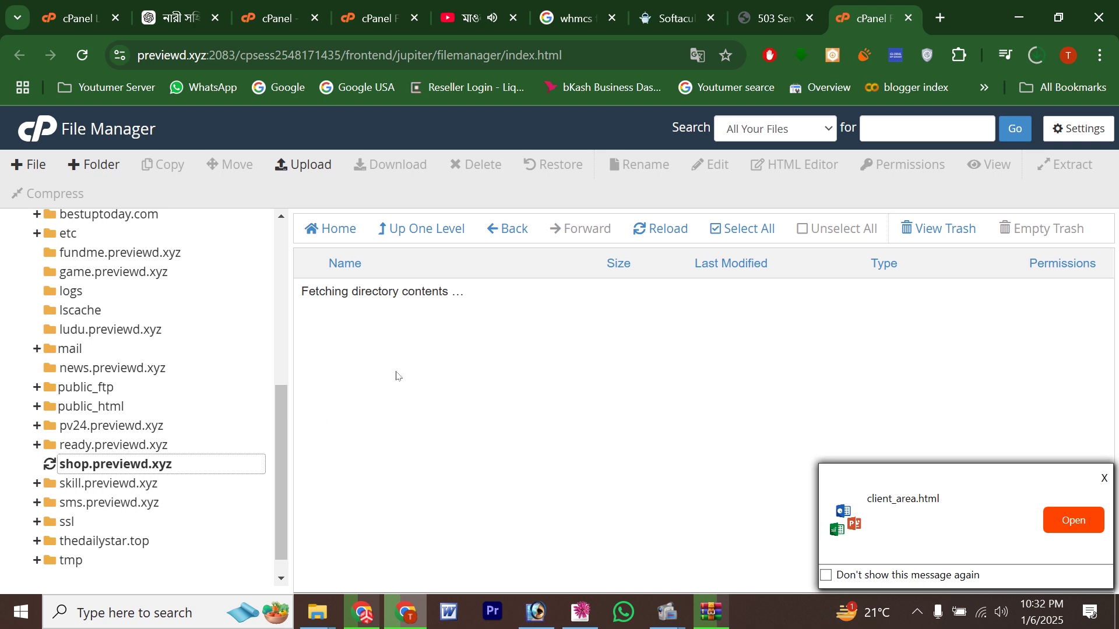
scroll(432, 426, down, 3)
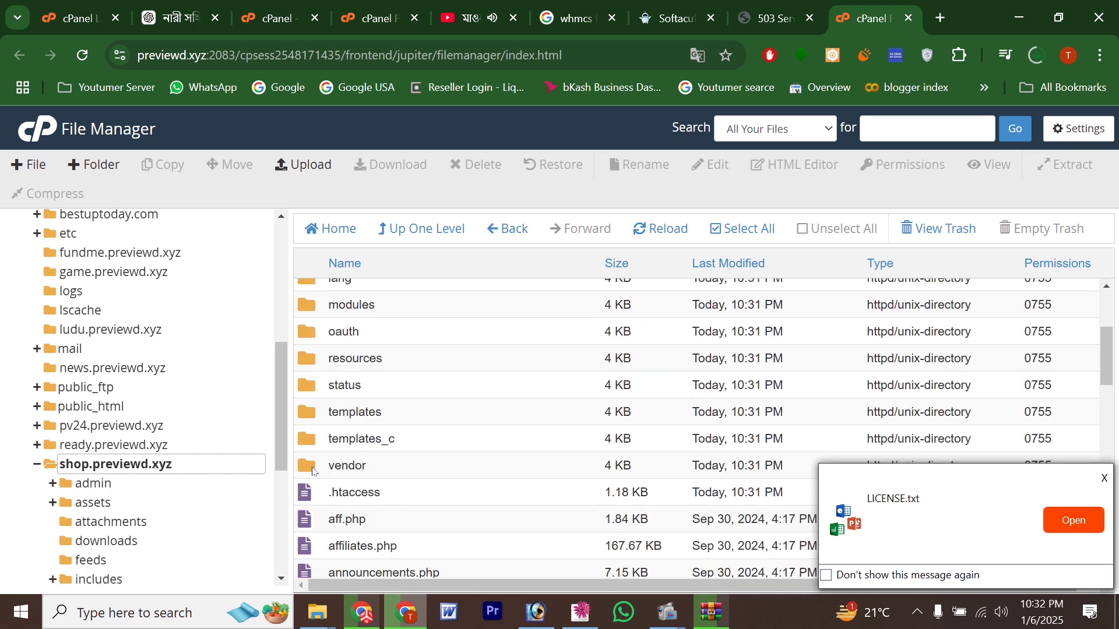
double_click(383, 460)
scroll(369, 408, down, 8)
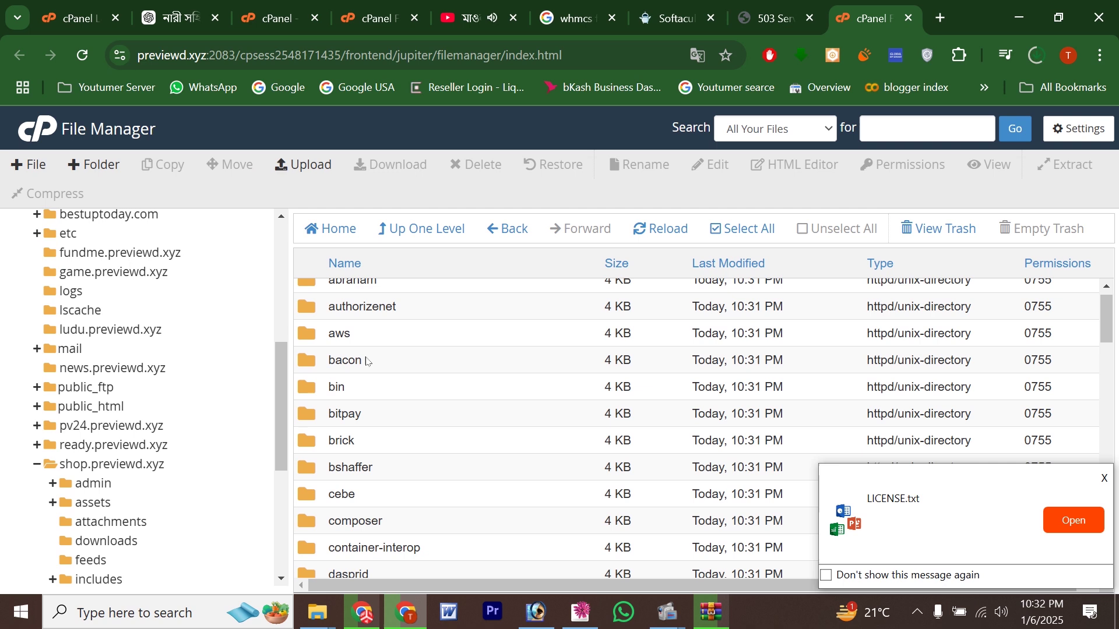
scroll(369, 446, down, 8)
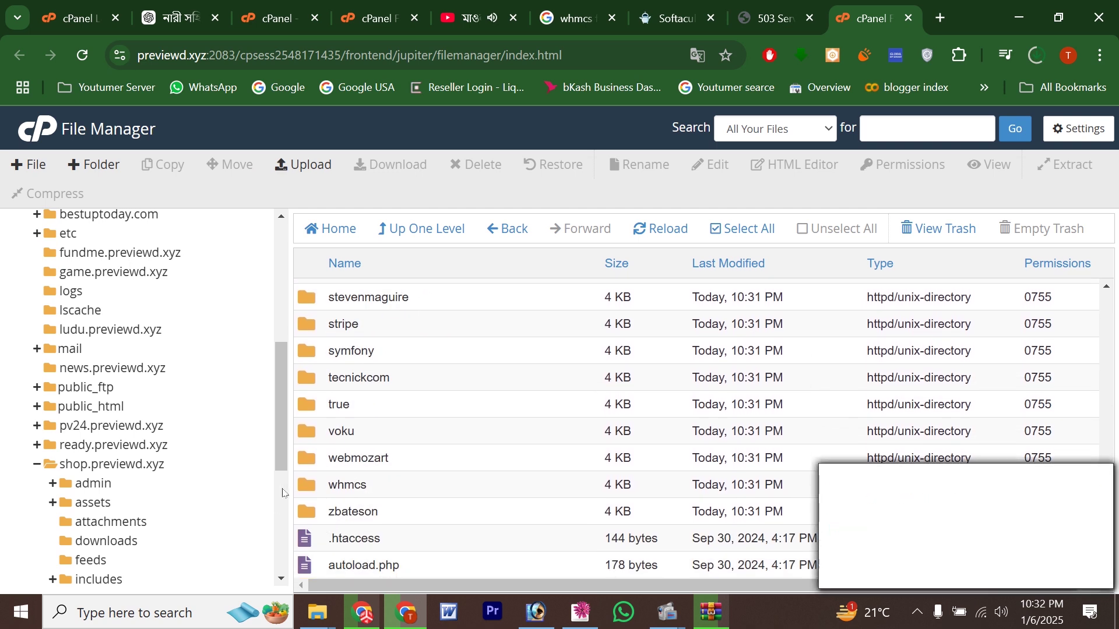
double_click(368, 484)
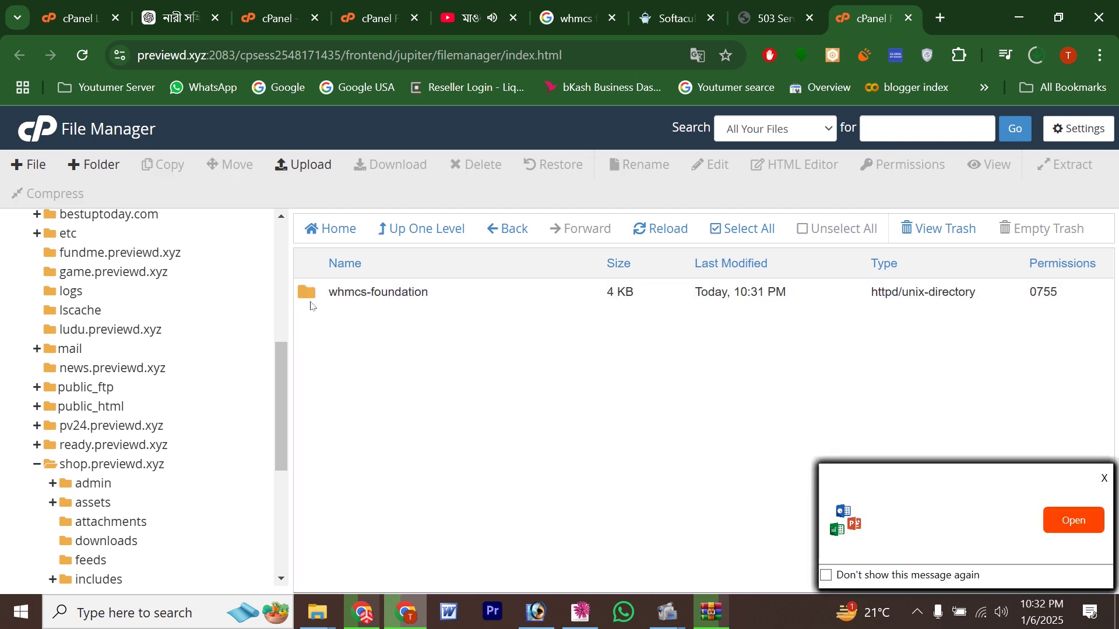
double_click(335, 292)
double_click(313, 290)
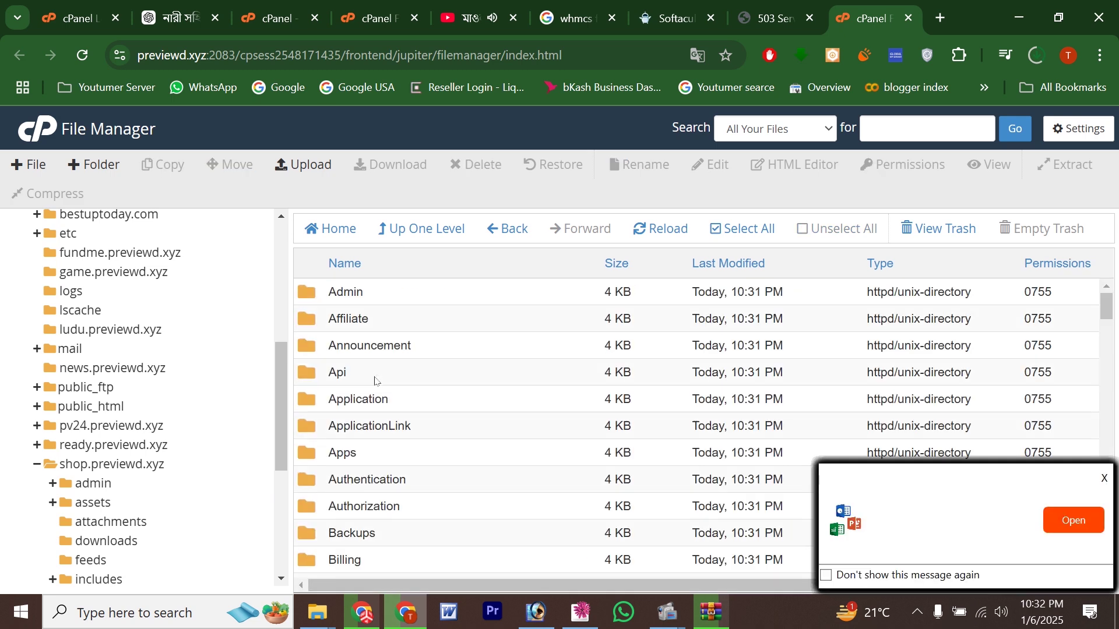
Step: Find License.php and delete it permanently, skipping the trash
scroll(373, 380, down, 5)
scroll(376, 382, down, 15)
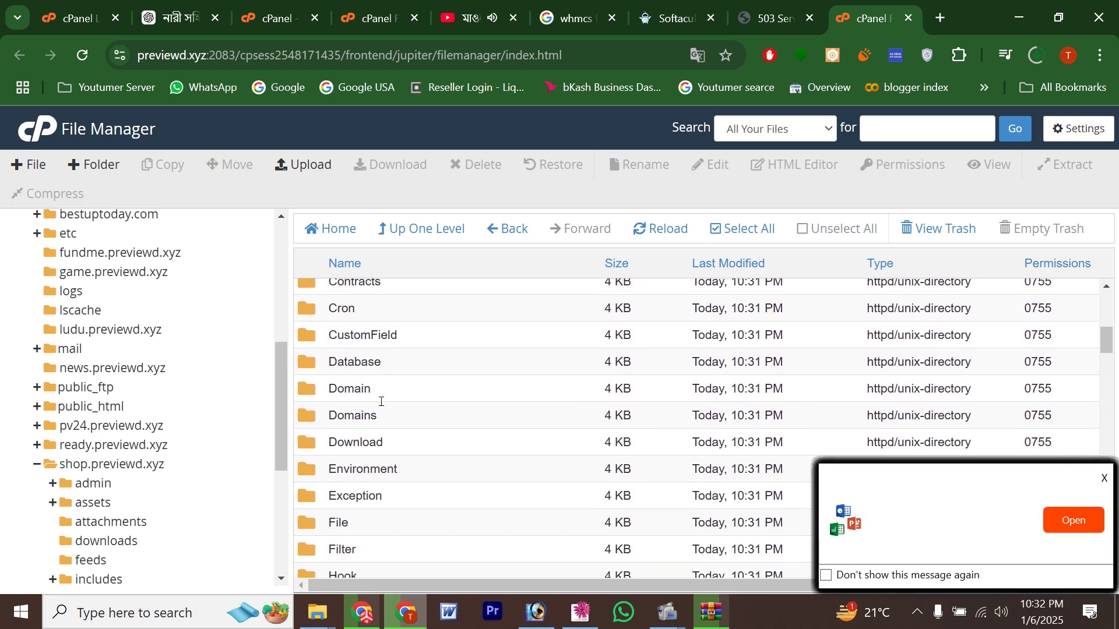
scroll(382, 409, down, 4)
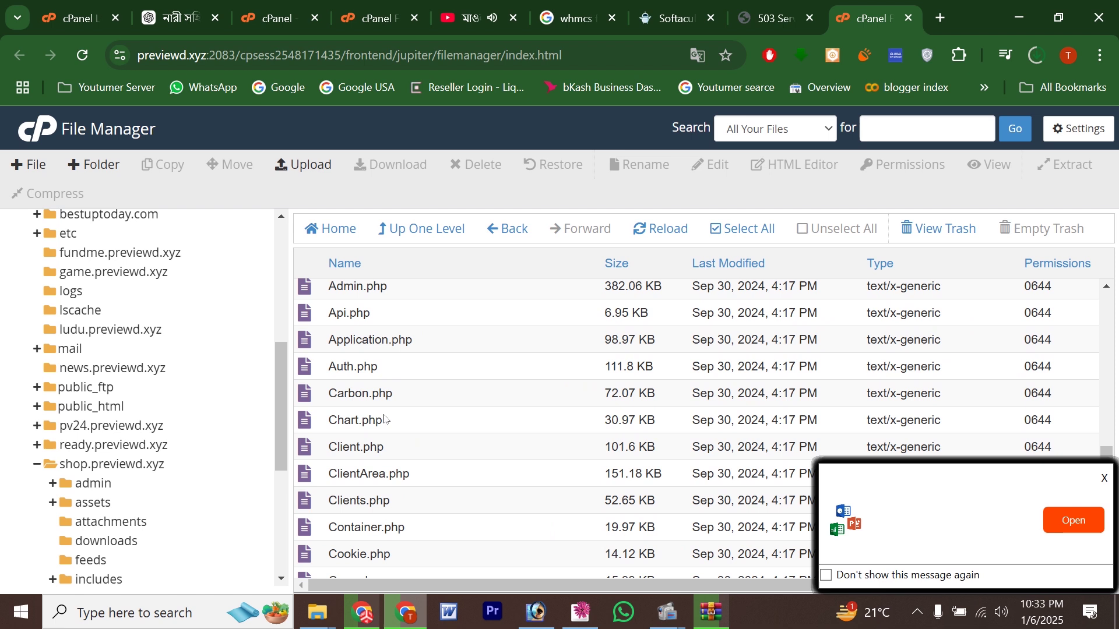
scroll(384, 419, up, 3)
scroll(384, 418, up, 15)
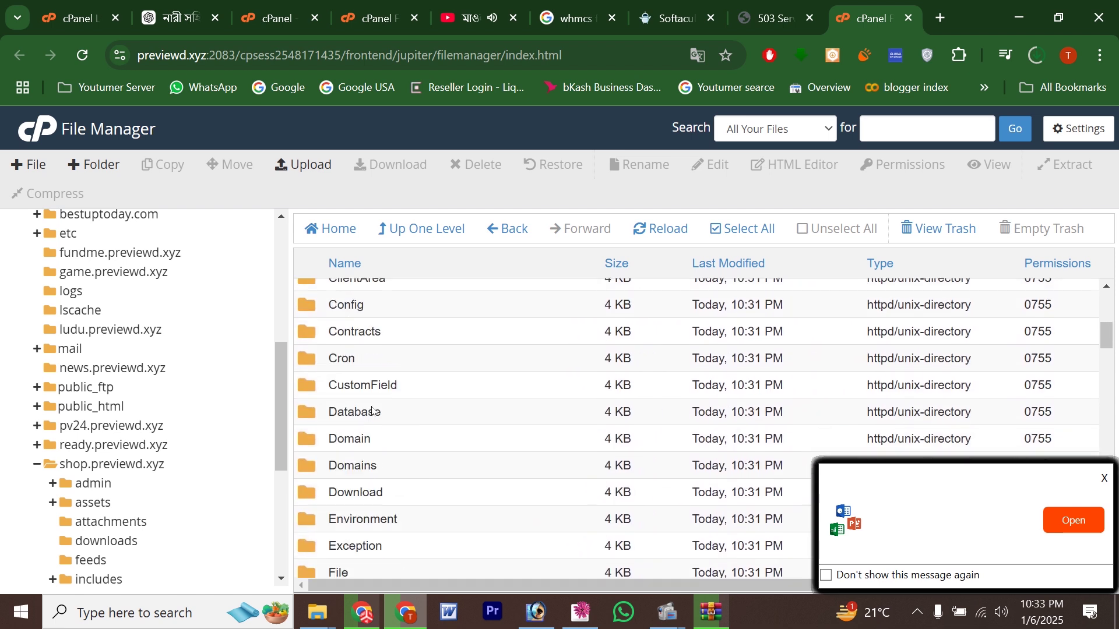
scroll(381, 416, down, 6)
scroll(380, 416, down, 9)
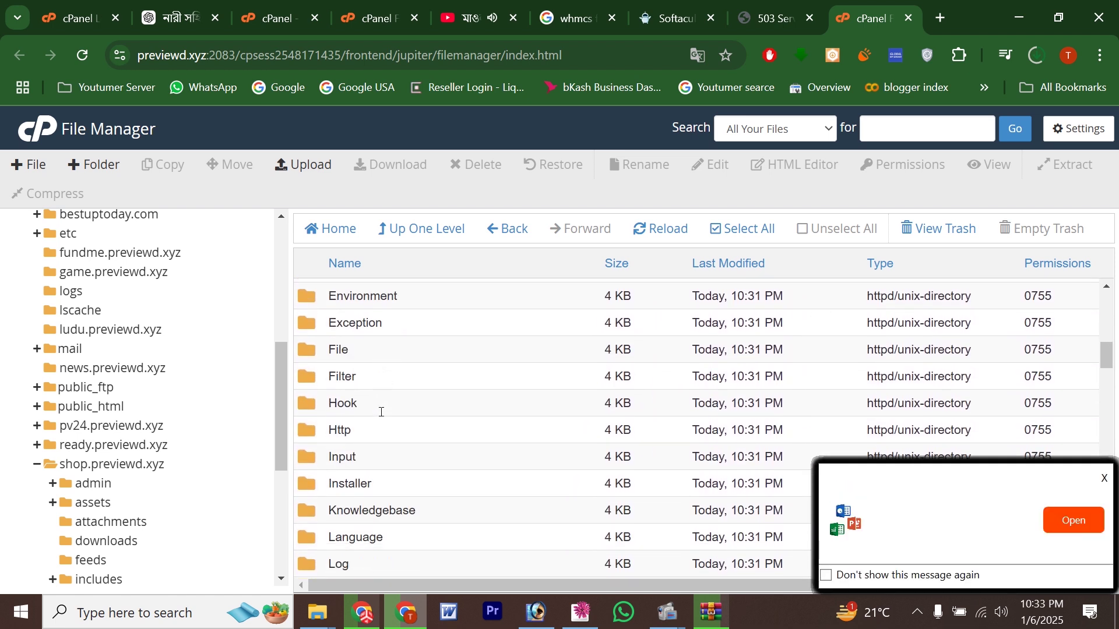
scroll(381, 414, down, 8)
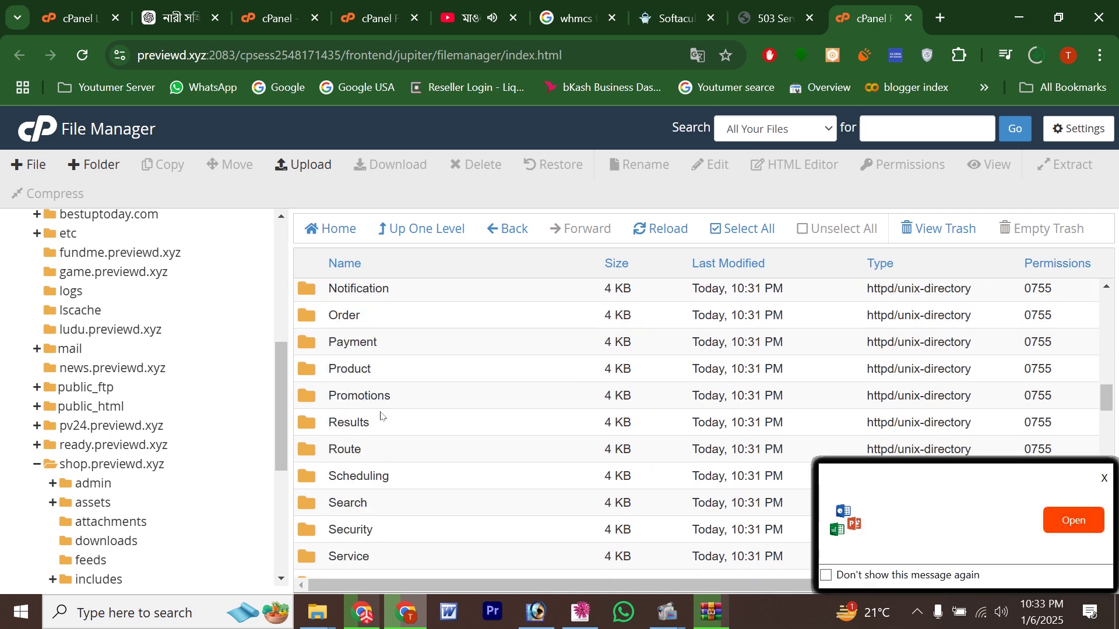
scroll(381, 415, down, 10)
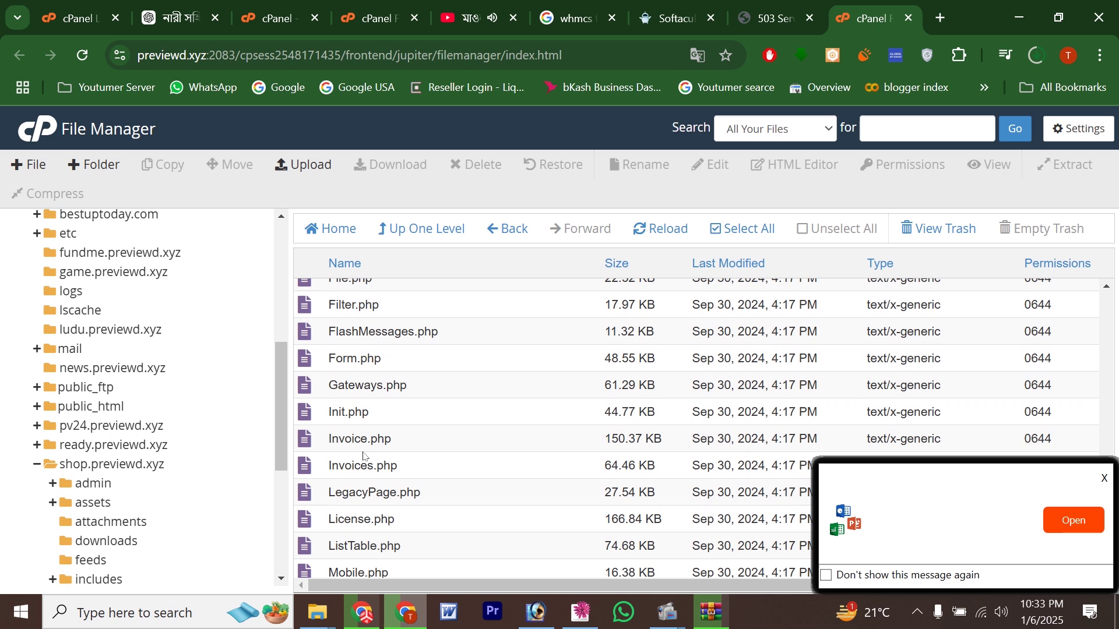
click(352, 521)
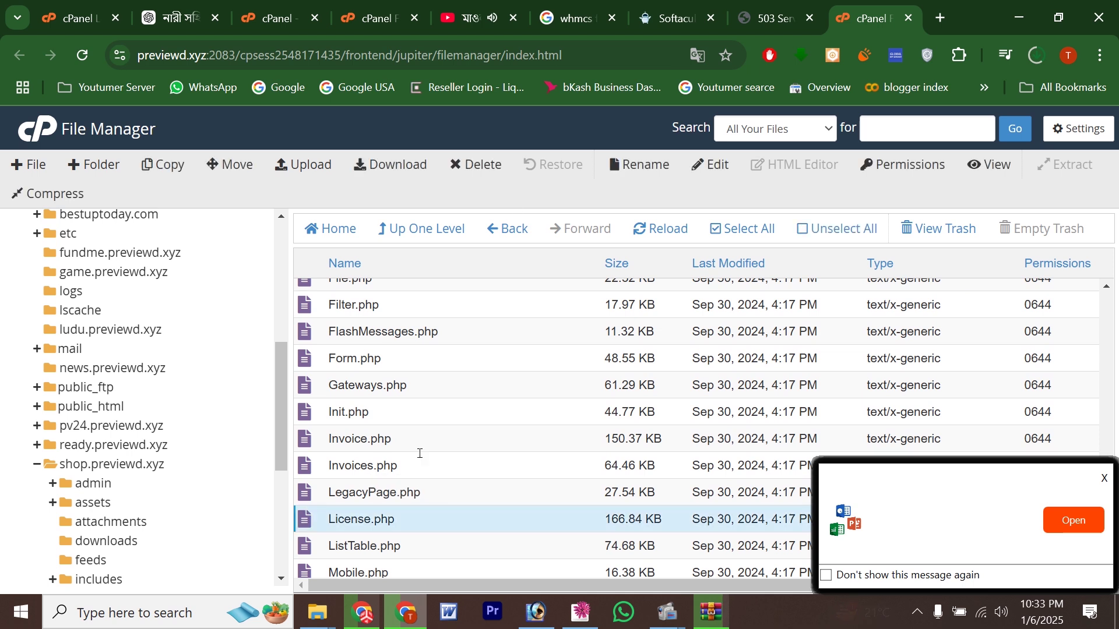
click(473, 174)
click(490, 358)
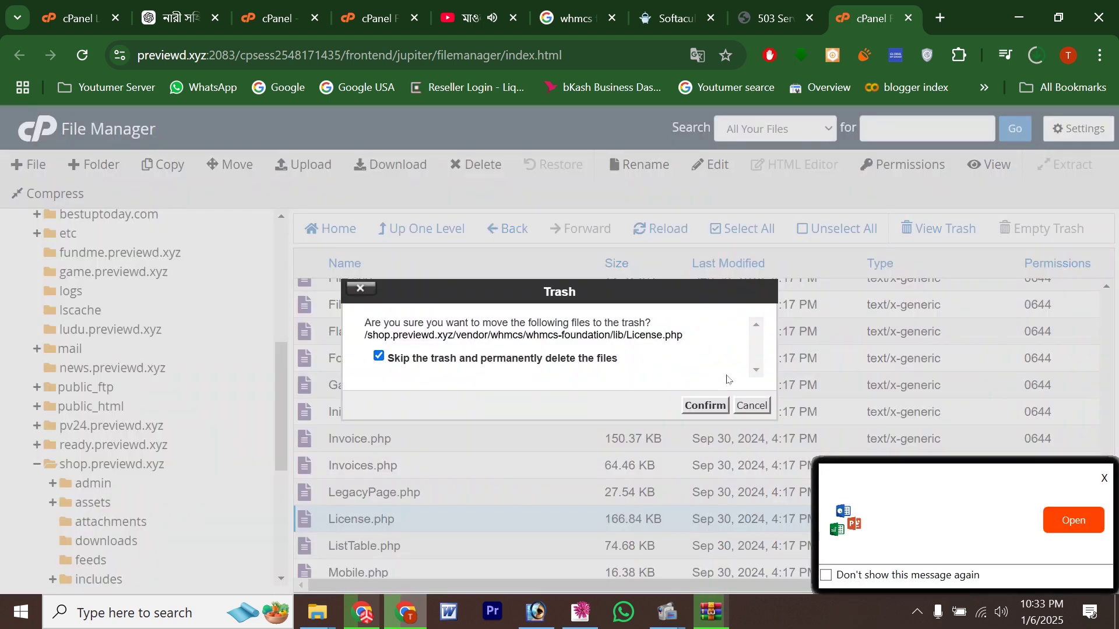
click(701, 406)
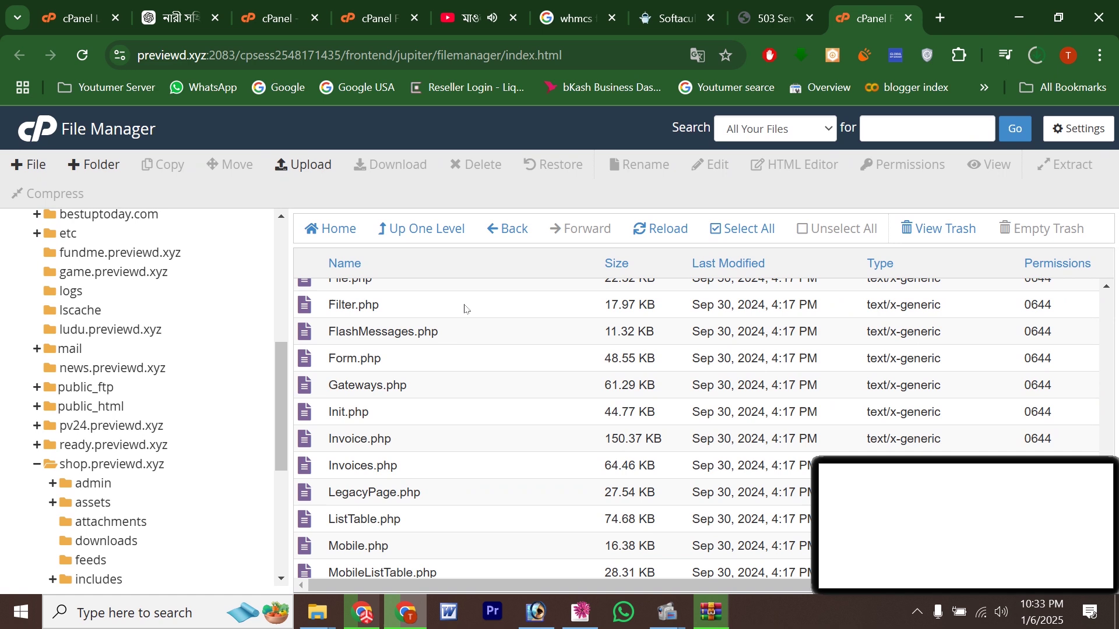
Step: Upload the new License.php into lib, go back, and reload shop.previewd.xyz to see the portal
click(308, 166)
drag(485, 327, 512, 413)
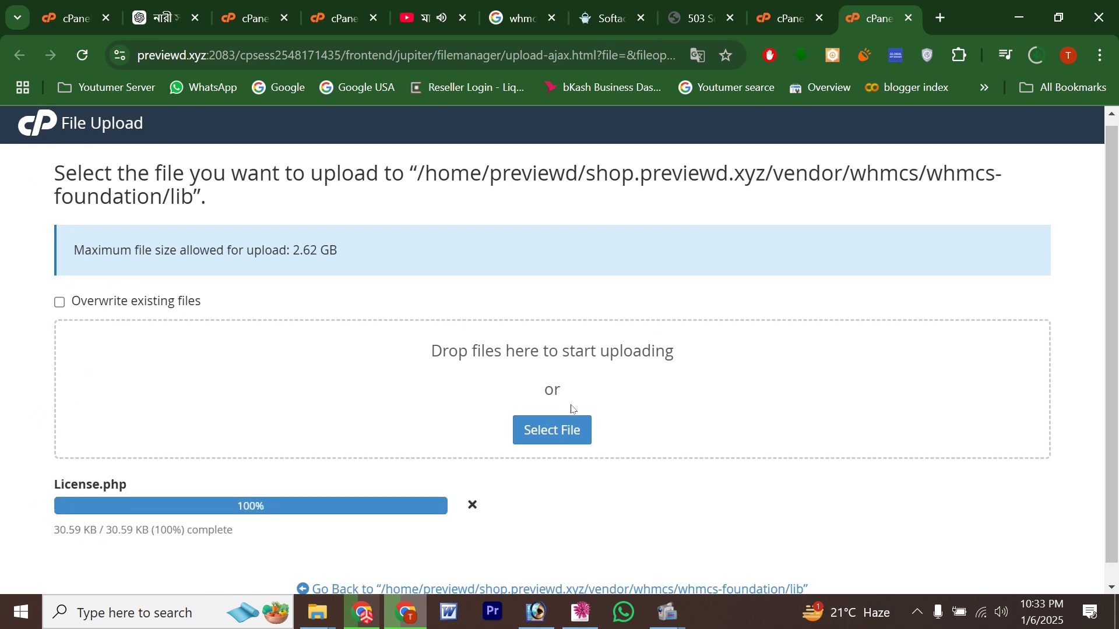
scroll(572, 412, down, 1)
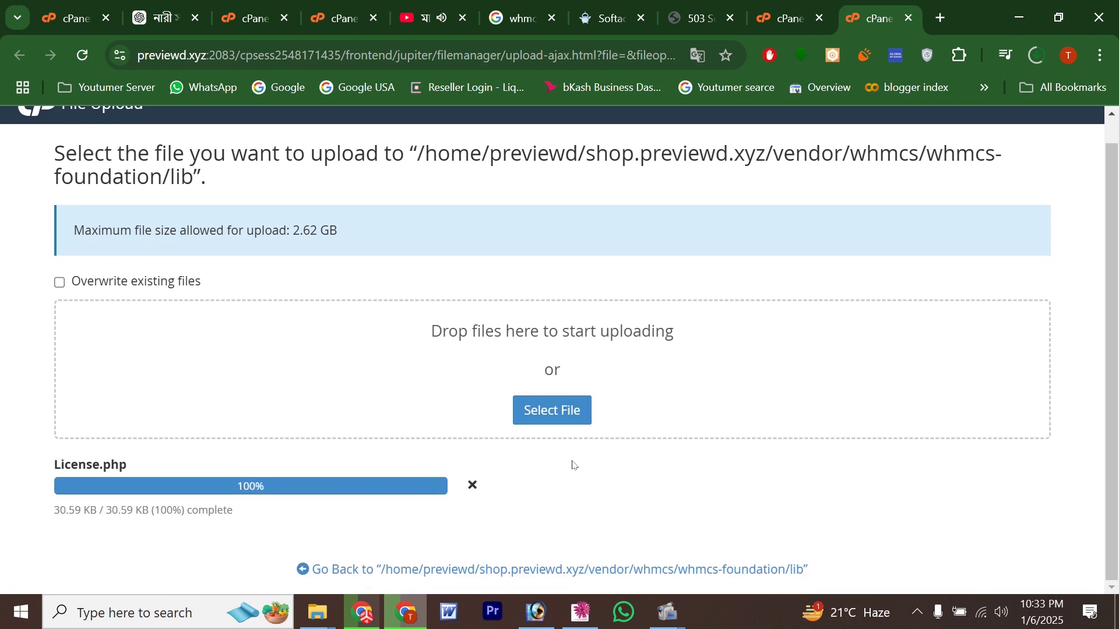
click(532, 574)
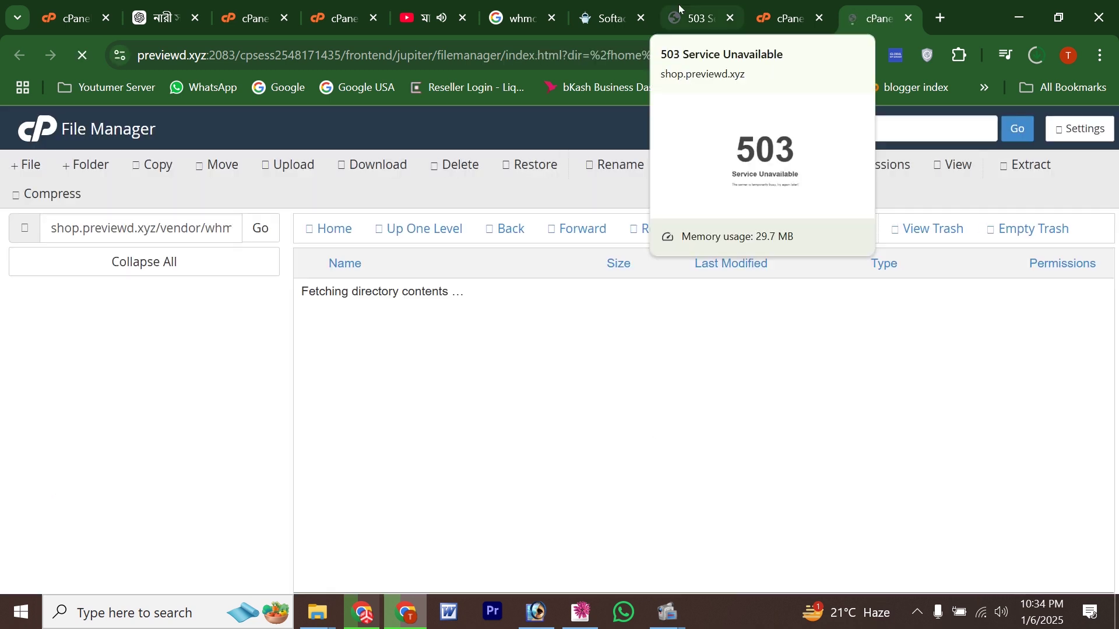
click(680, 9)
click(83, 56)
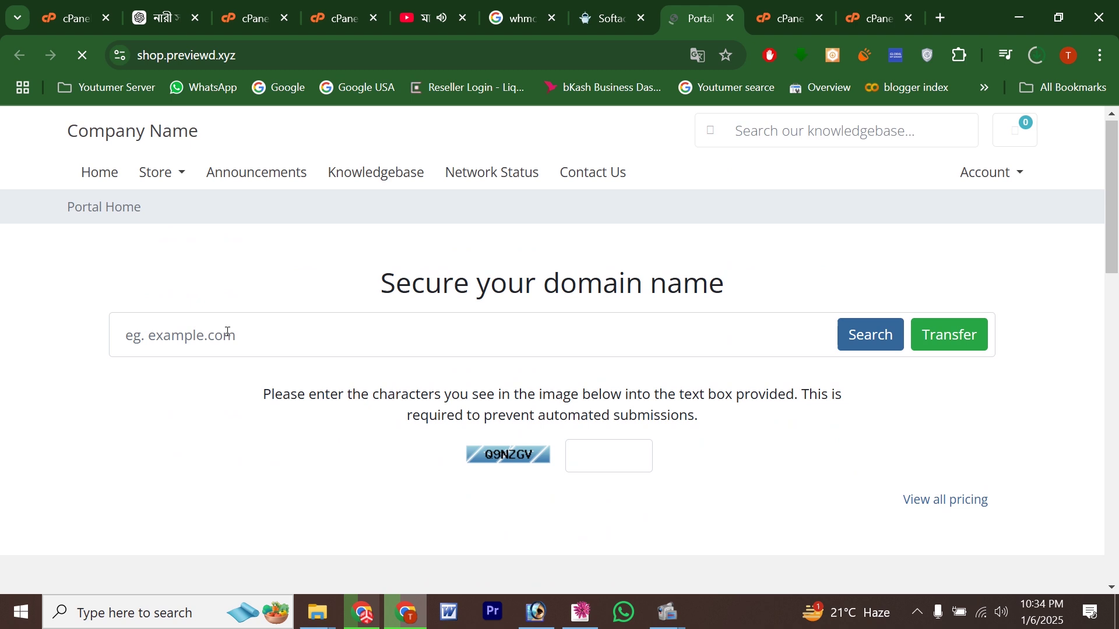
Step: Run a storefront domain search, entering 25 and the captcha Q9
click(229, 334)
click(236, 379)
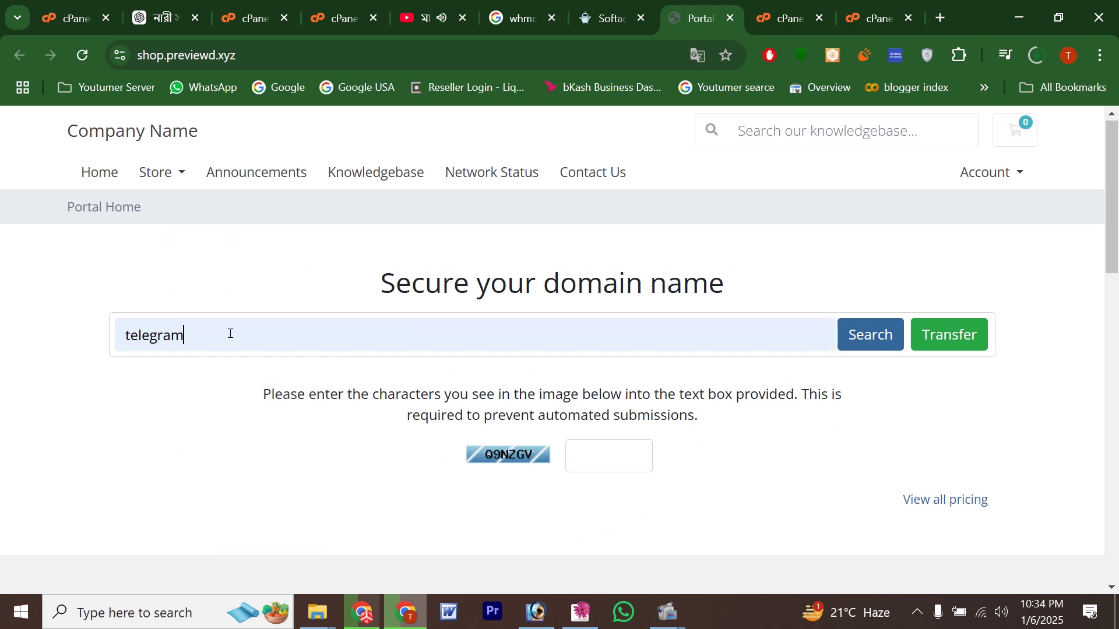
key(ctrl+a)
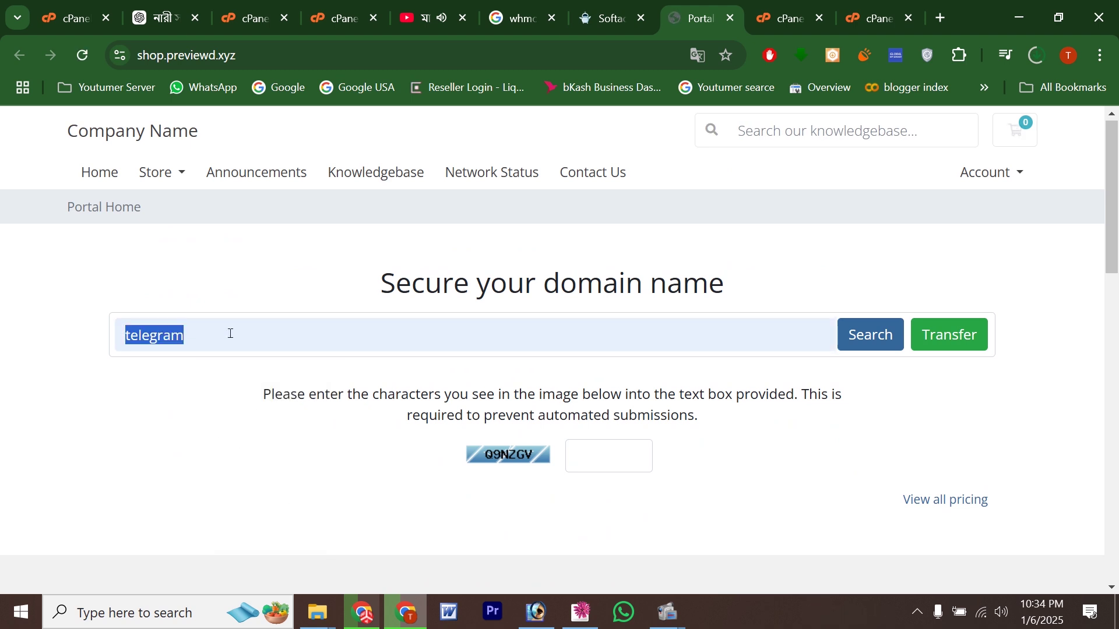
text(25MIXAN)
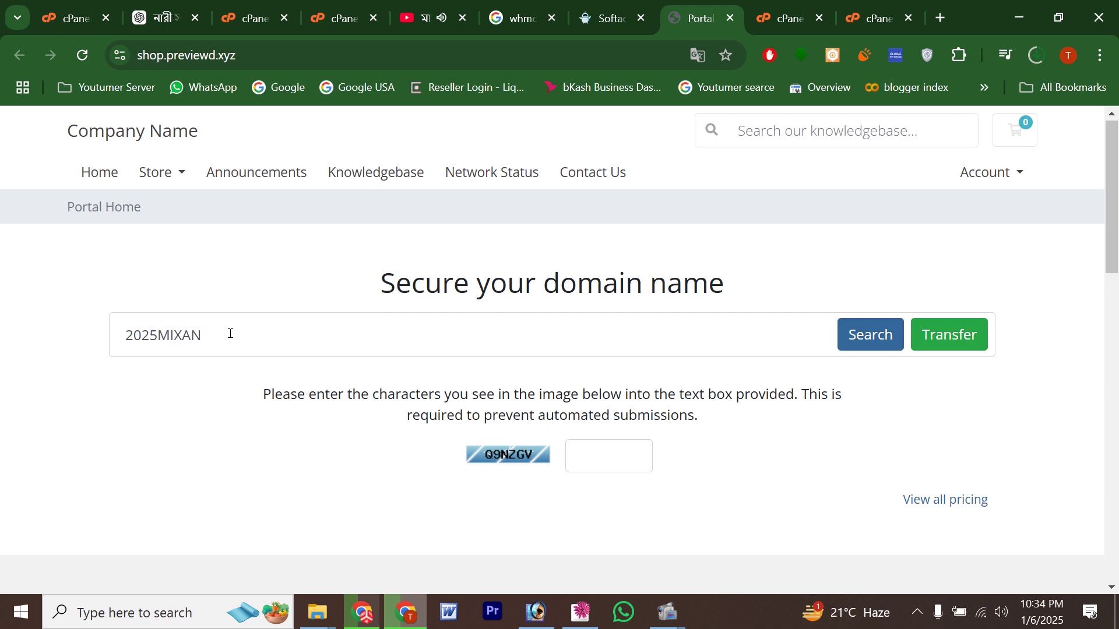
click(874, 337)
text(Q9NZGN)
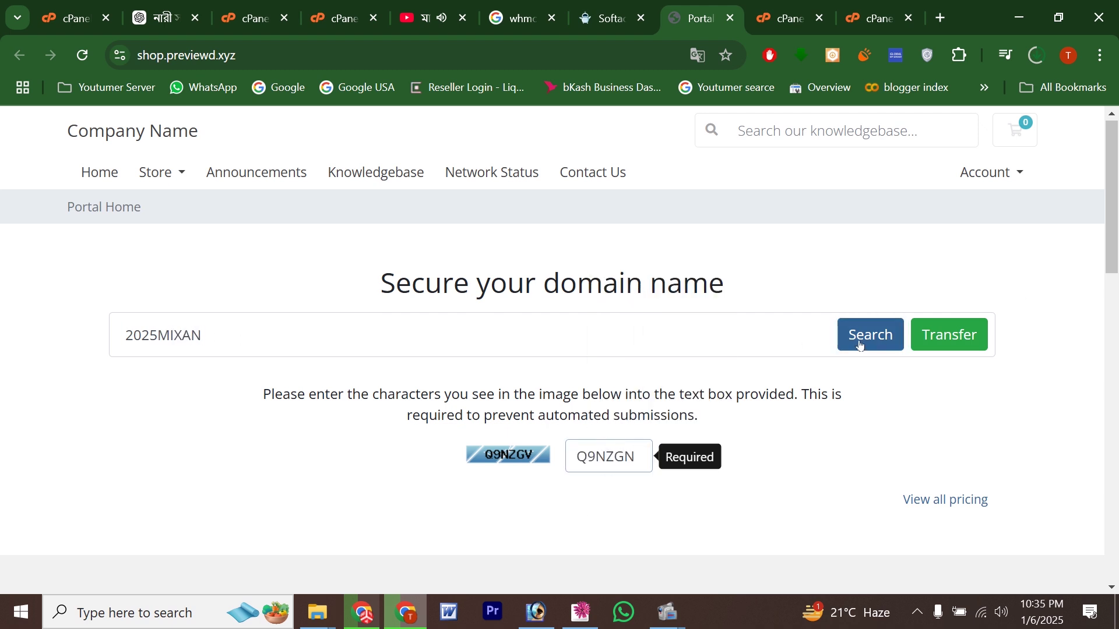
click(861, 345)
scroll(411, 344, down, 2)
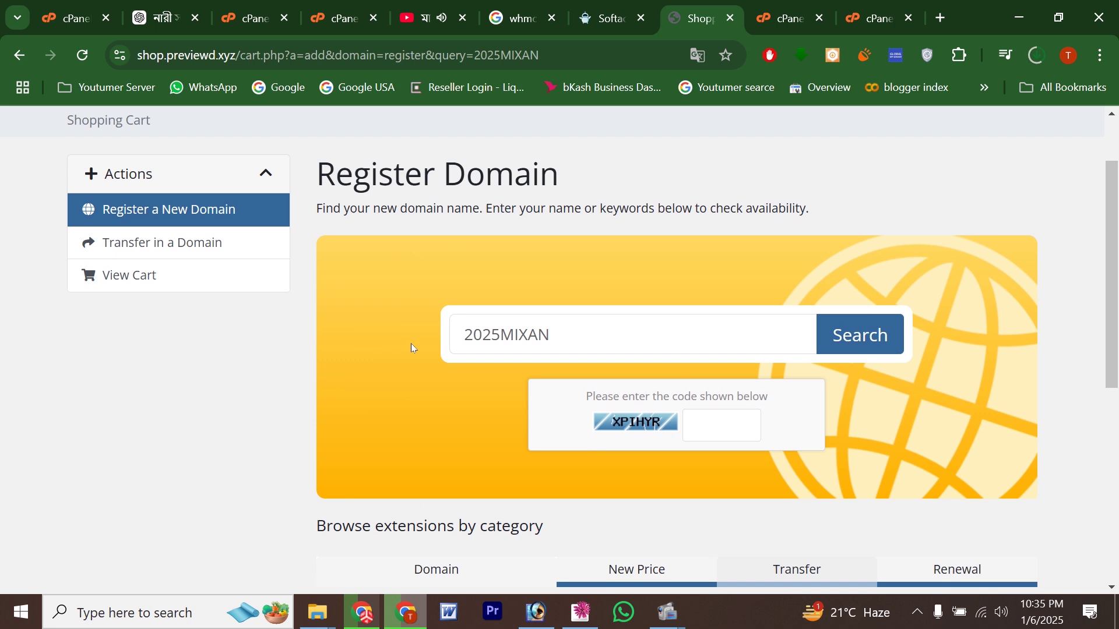
scroll(411, 344, up, 2)
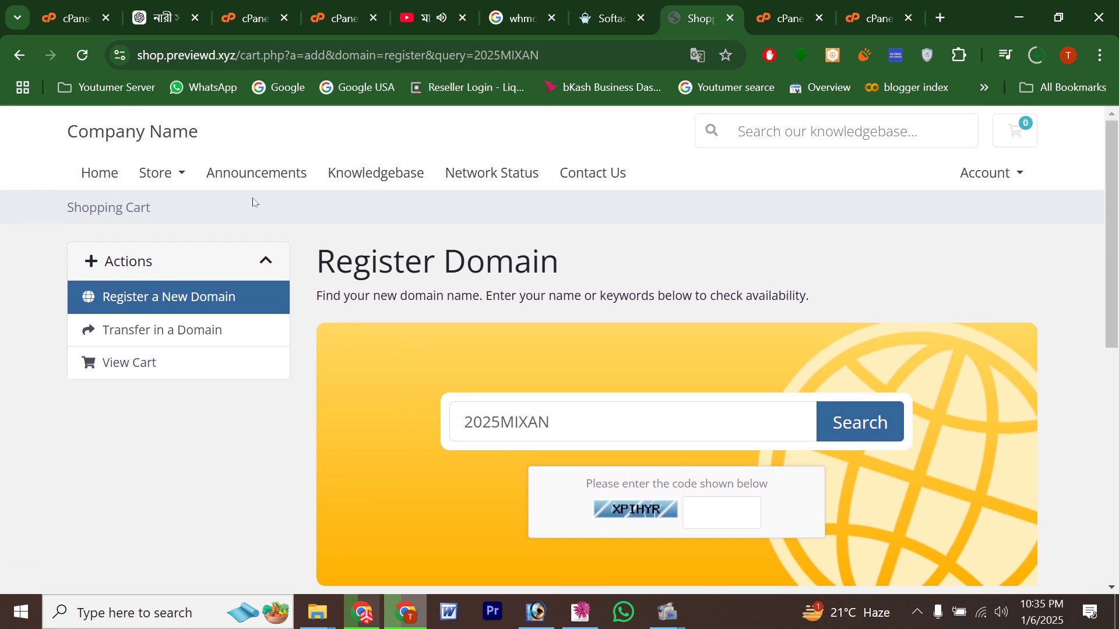
Step: View the storefront's Account > Login page, then the Account > Register page
click(989, 170)
click(908, 206)
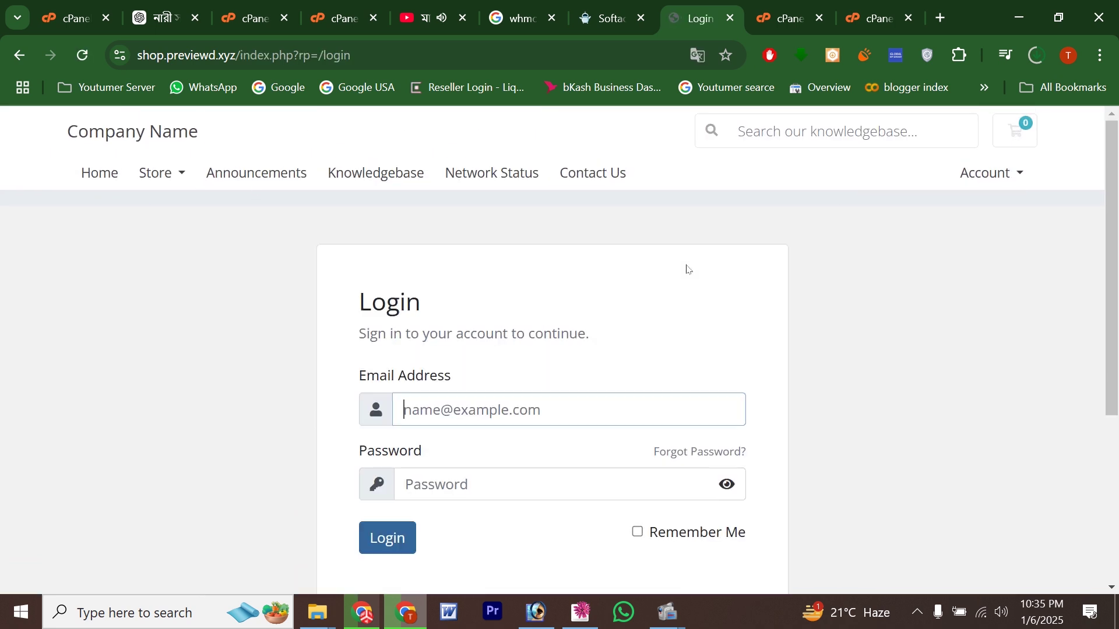
scroll(687, 268, down, 2)
scroll(985, 277, up, 2)
click(991, 179)
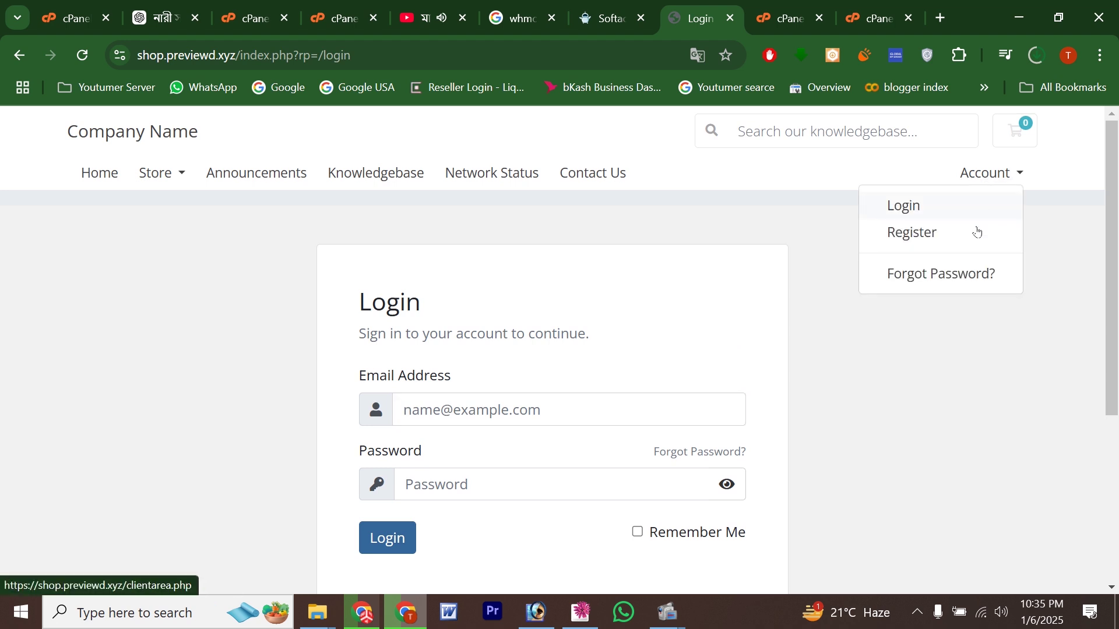
click(974, 232)
scroll(782, 297, down, 3)
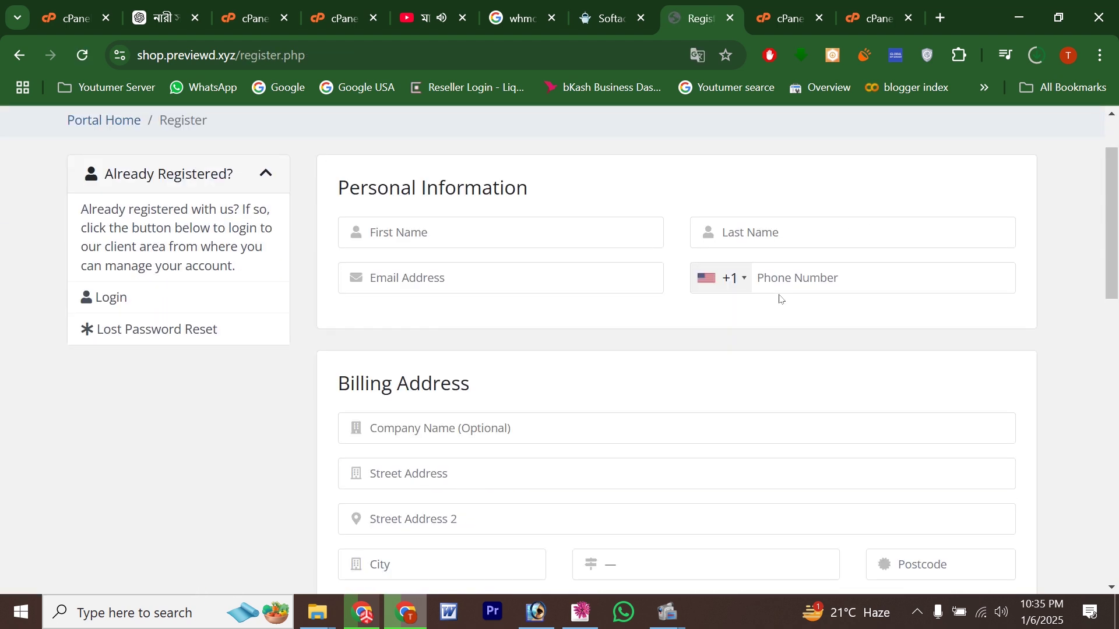
scroll(758, 291, up, 3)
Step: Open the administrative URL from the Softaculous success page and log in as admin with the password
click(609, 18)
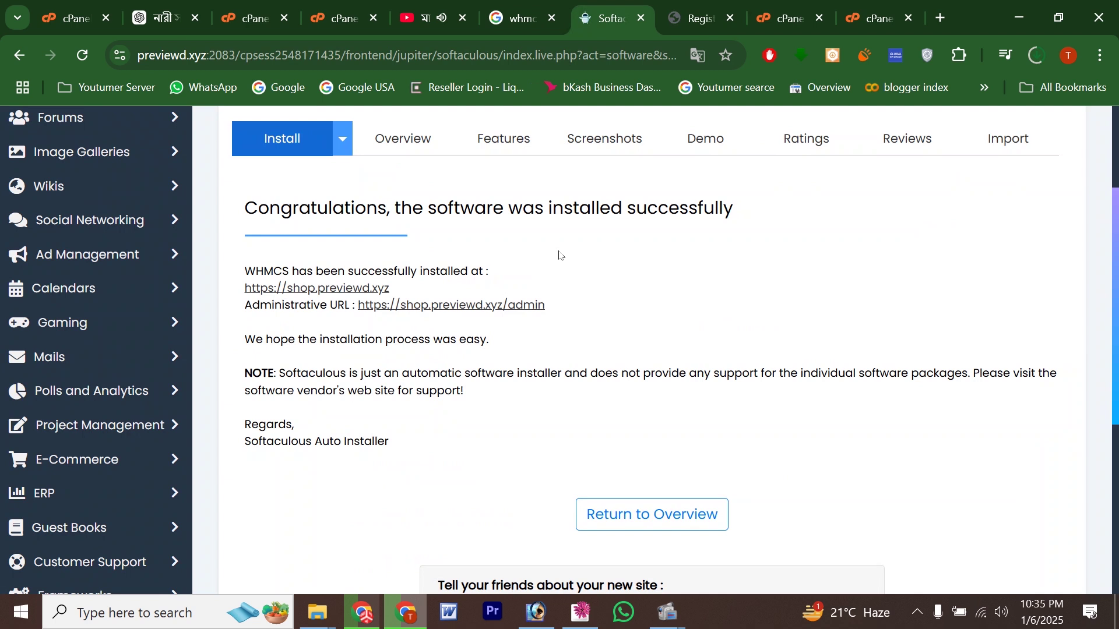
click(428, 305)
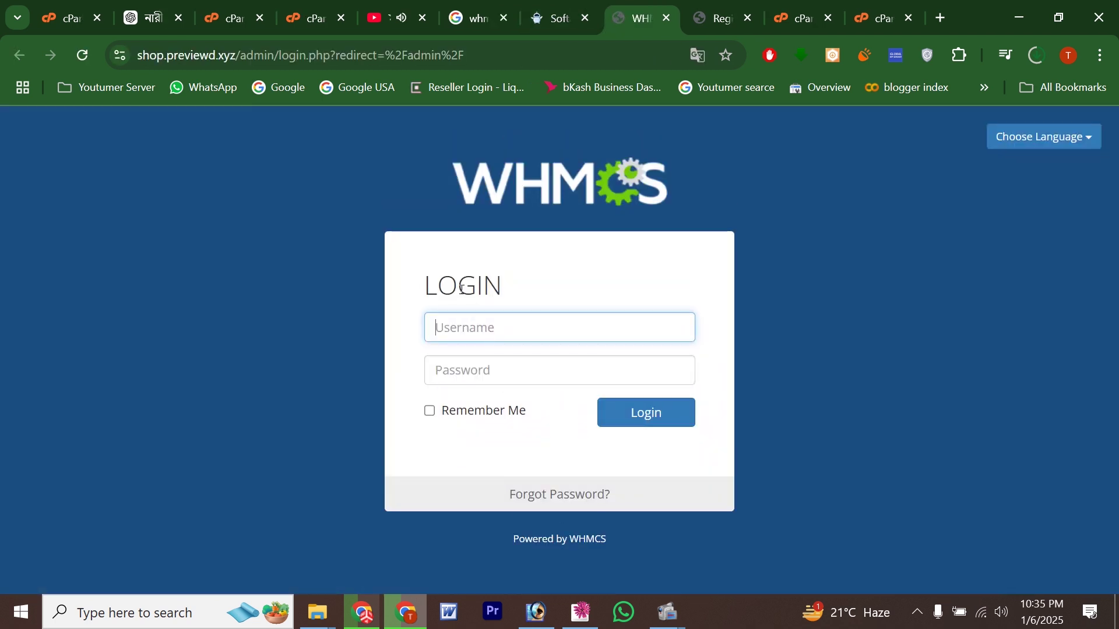
text(admin)
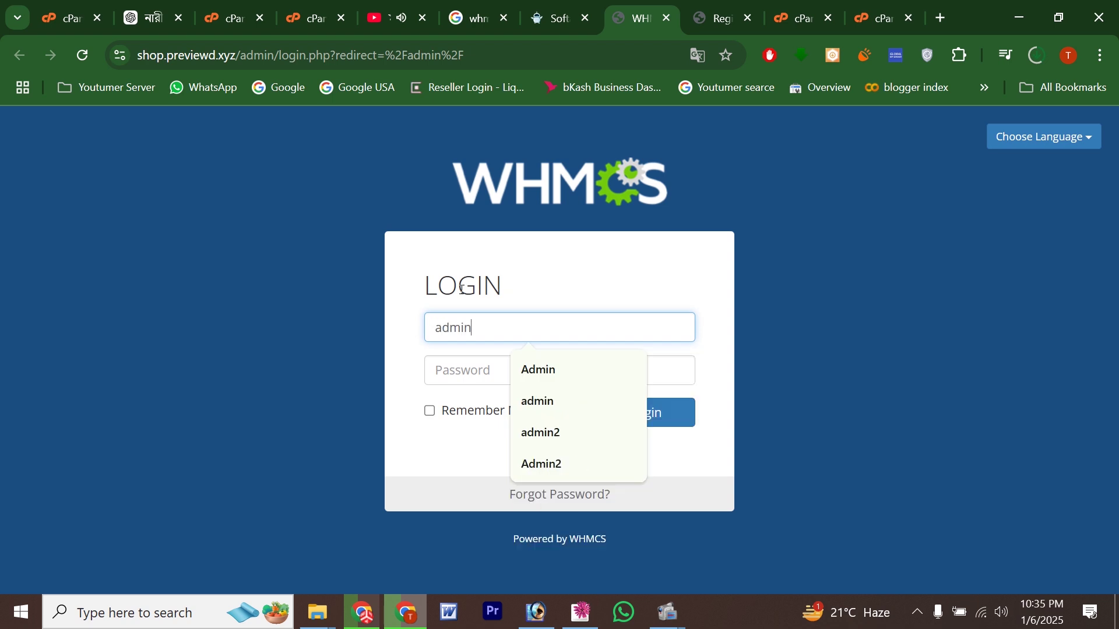
key(Tab)
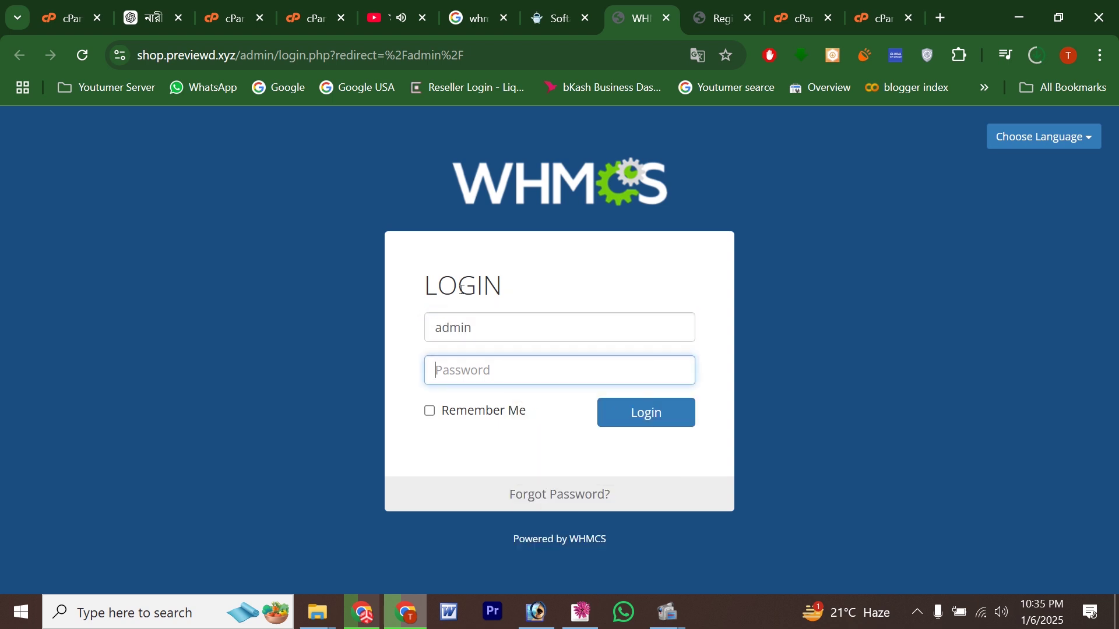
text(a)
key(ctrl+a)
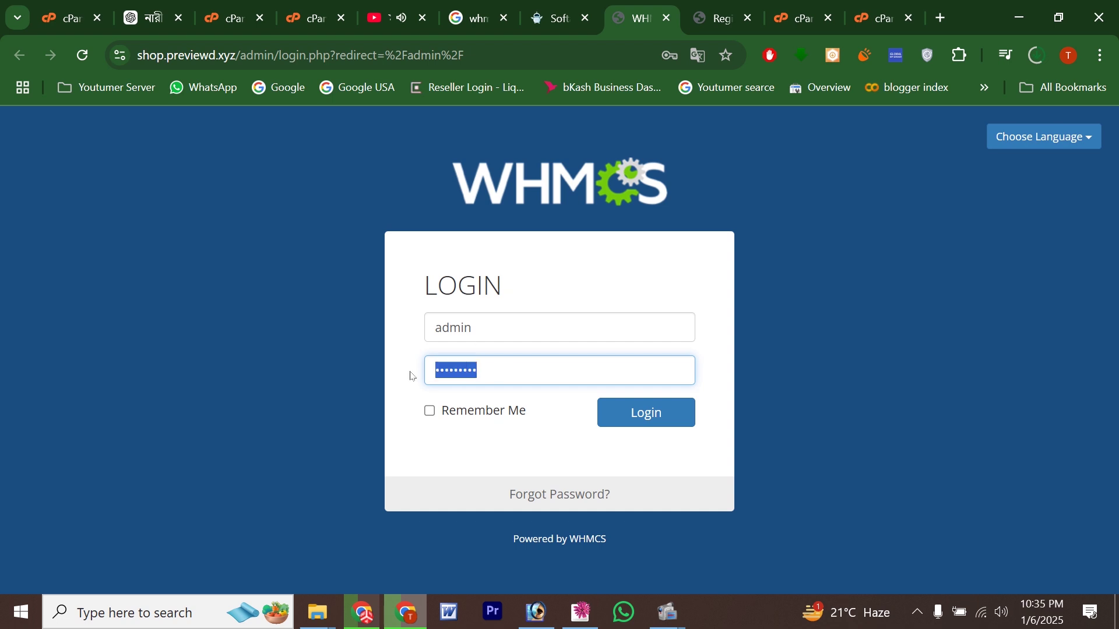
text(ad)
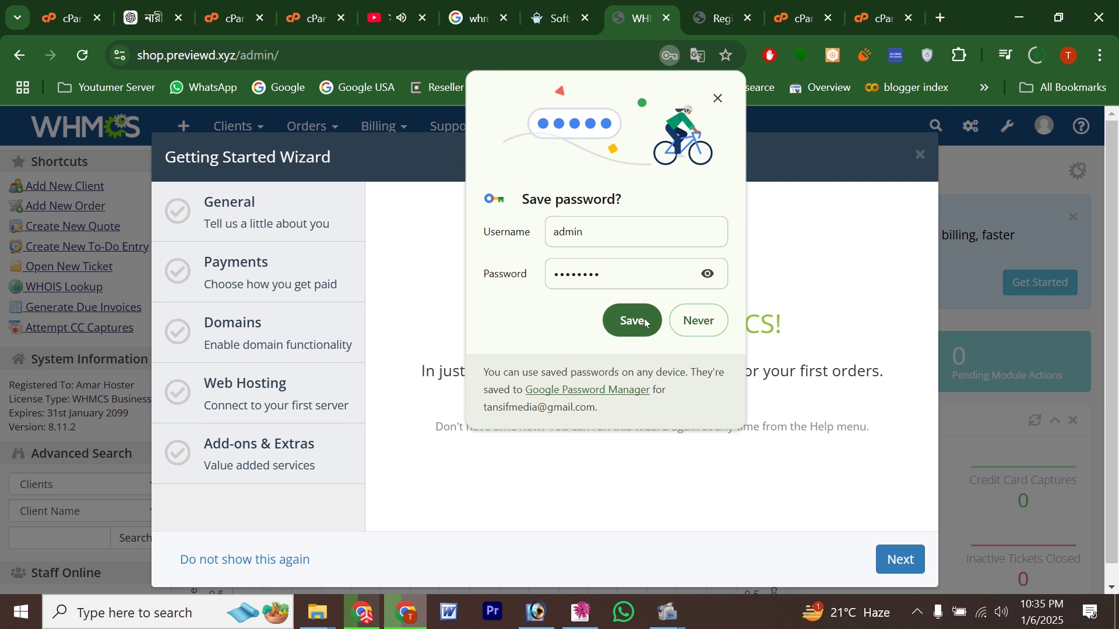
Step: Decline saving the password, keep default General details with no logo, and skip Payments
click(692, 321)
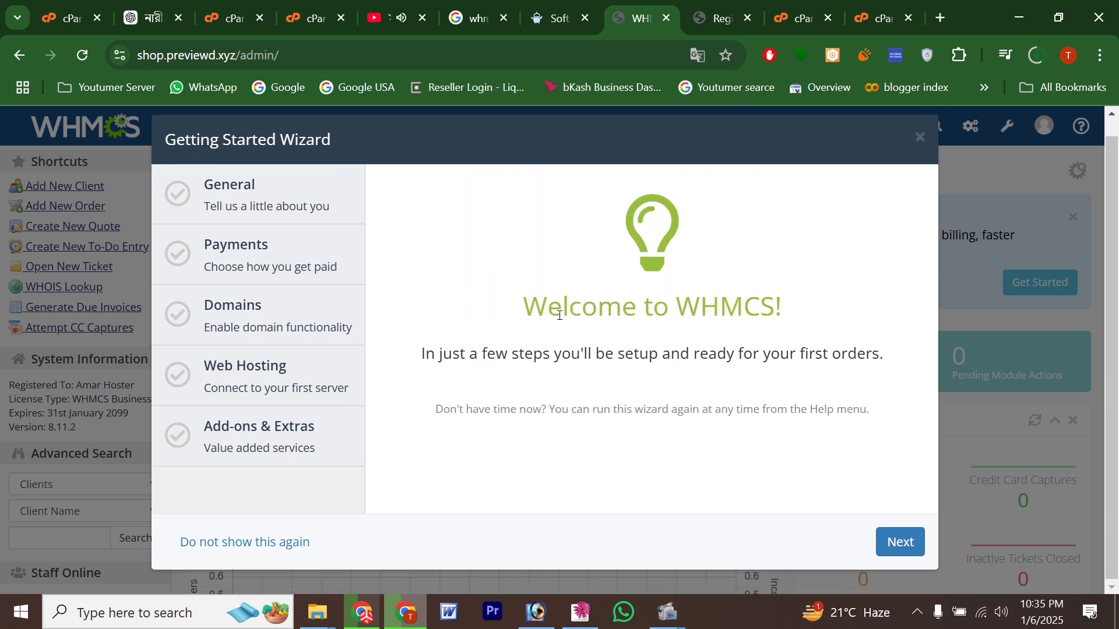
click(887, 549)
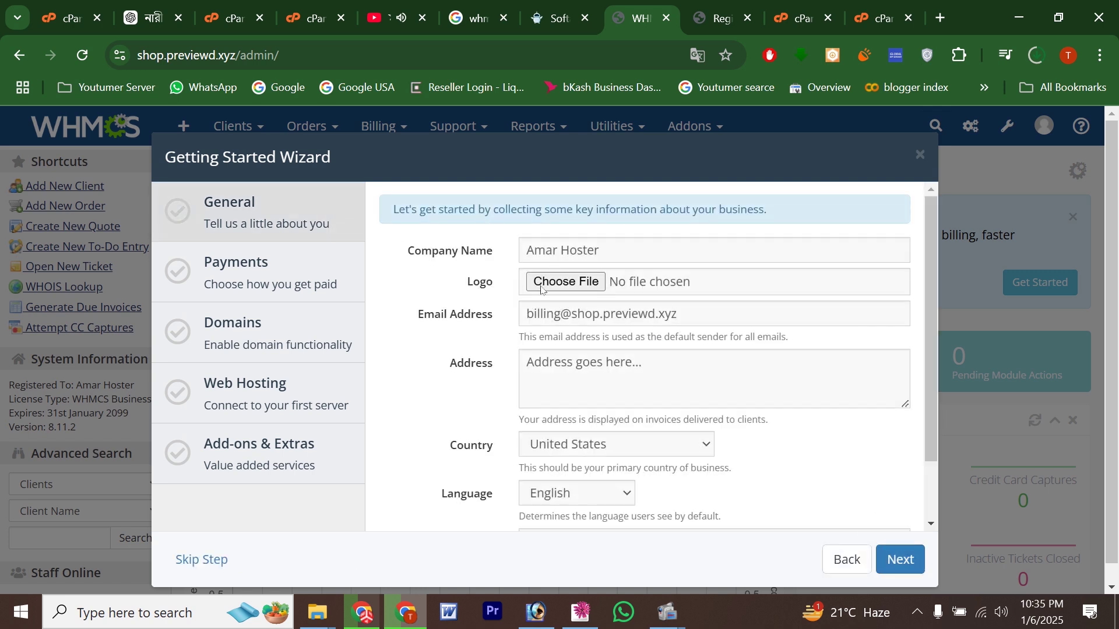
drag(639, 244, 518, 253)
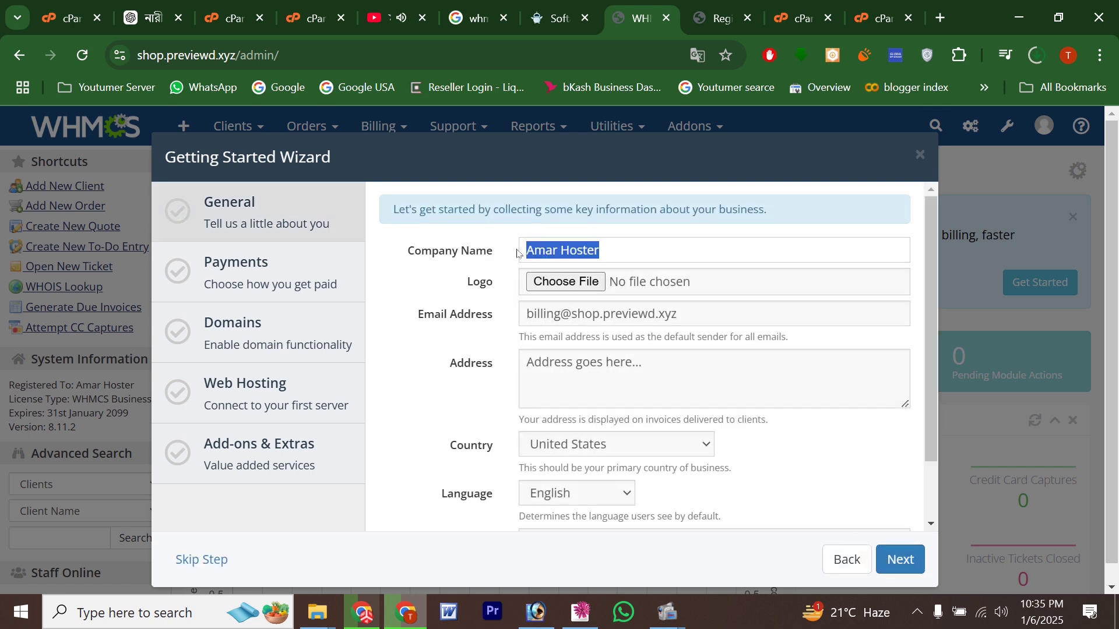
click(496, 280)
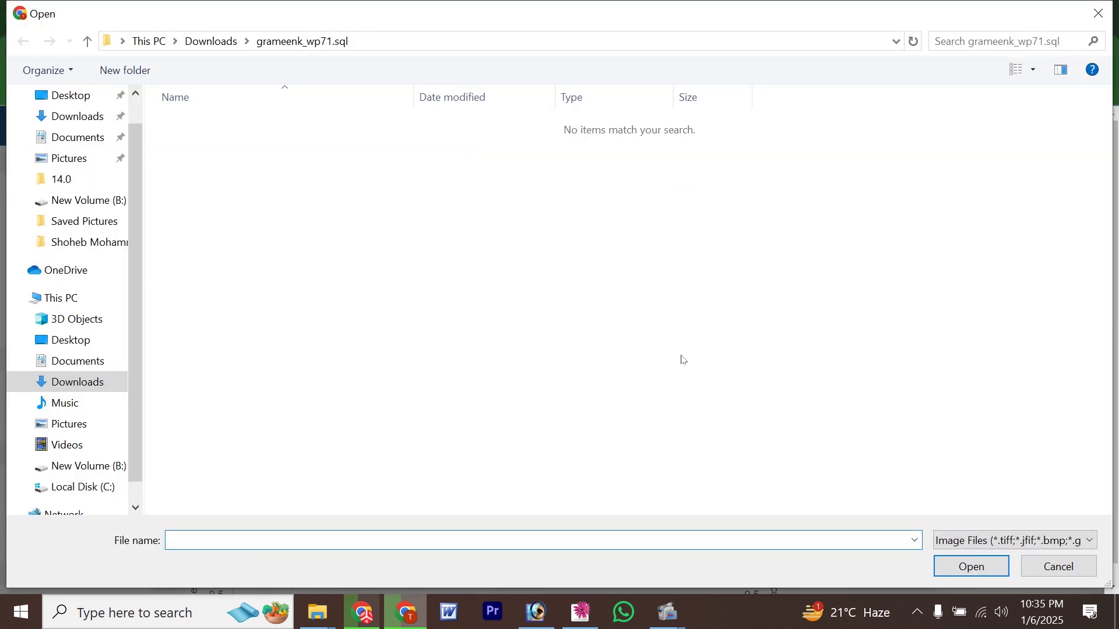
click(1043, 565)
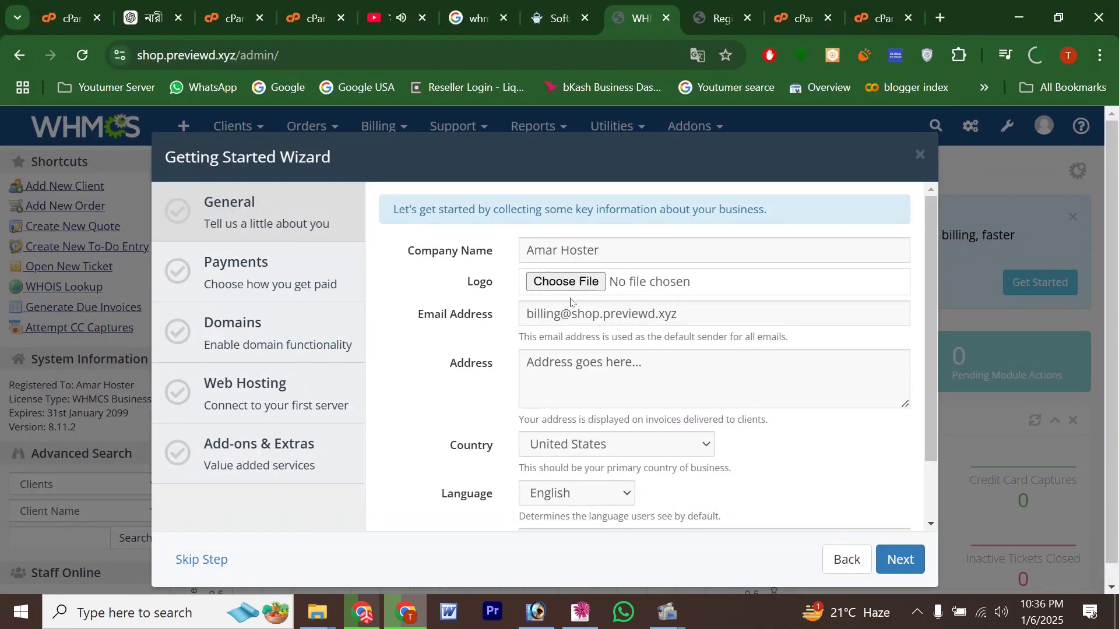
click(571, 313)
click(612, 366)
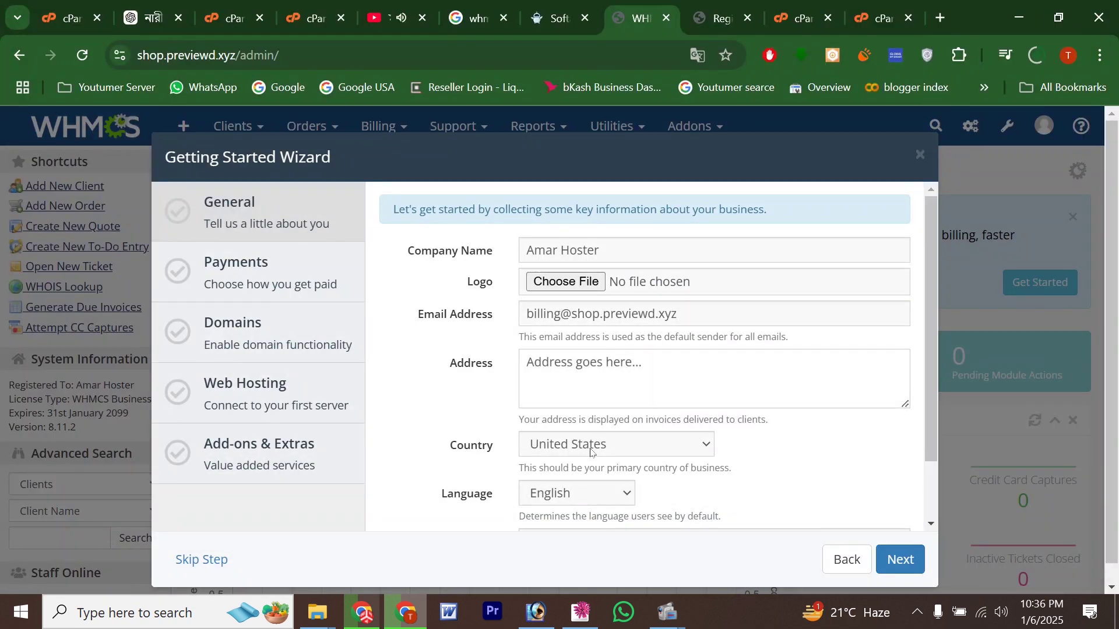
click(892, 559)
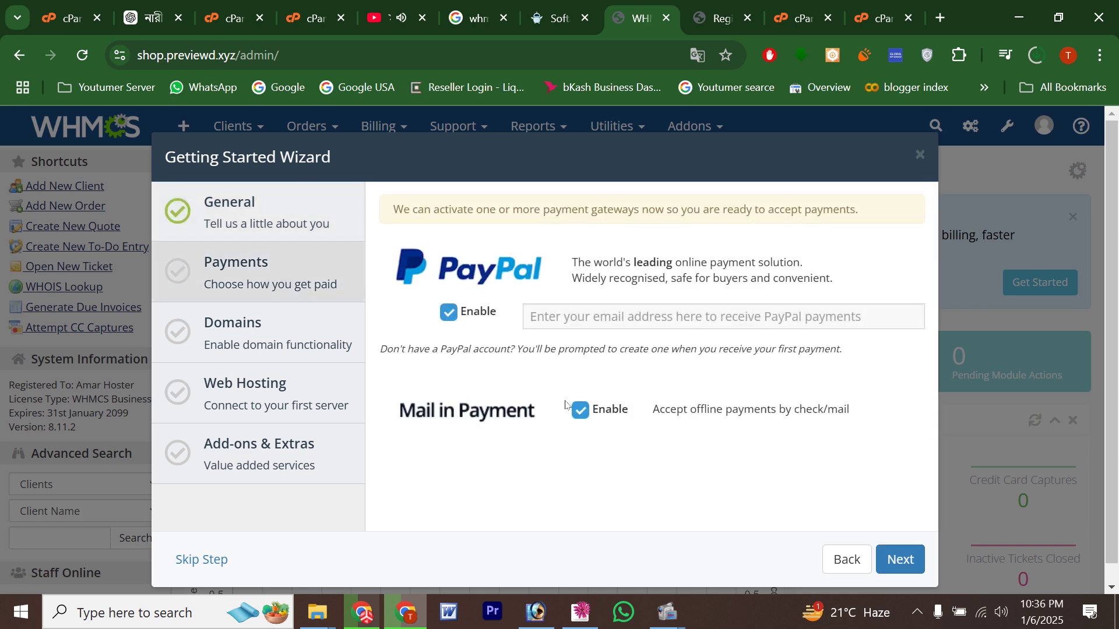
click(201, 560)
click(201, 560)
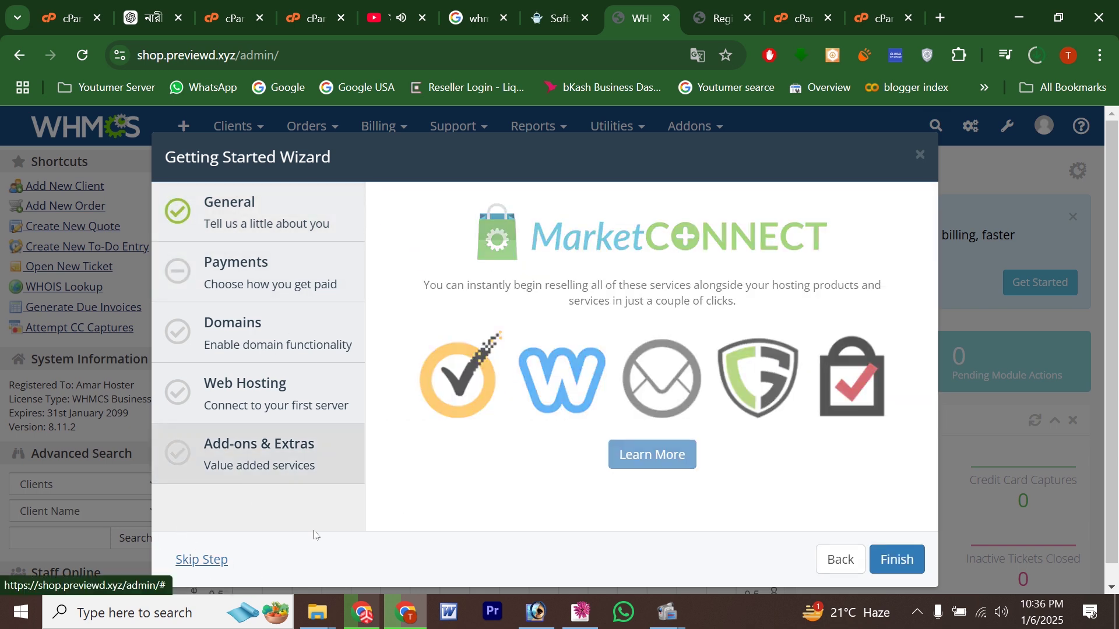
Step: Finish the wizard and confirm on the Update WHMCS page that 8.11.2 is installed
click(921, 559)
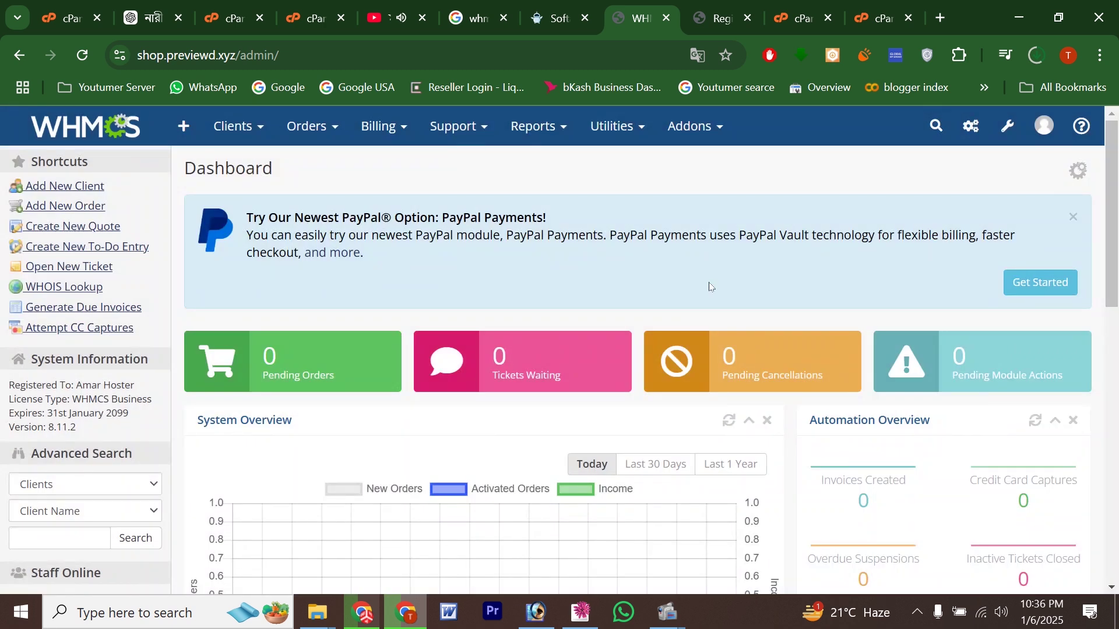
click(624, 156)
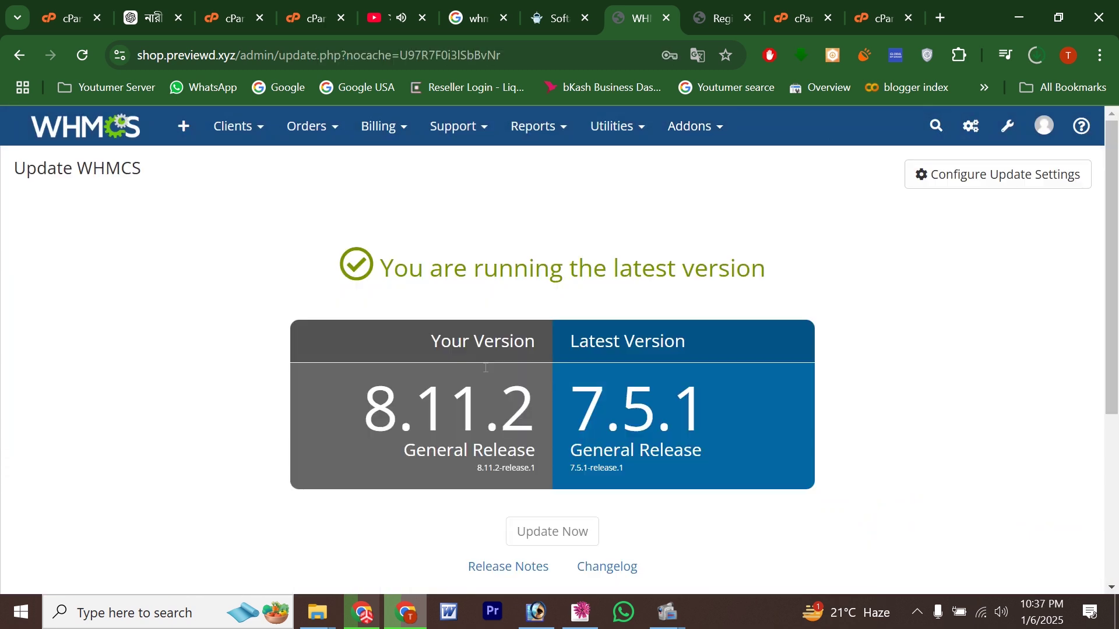
scroll(501, 354, down, 1)
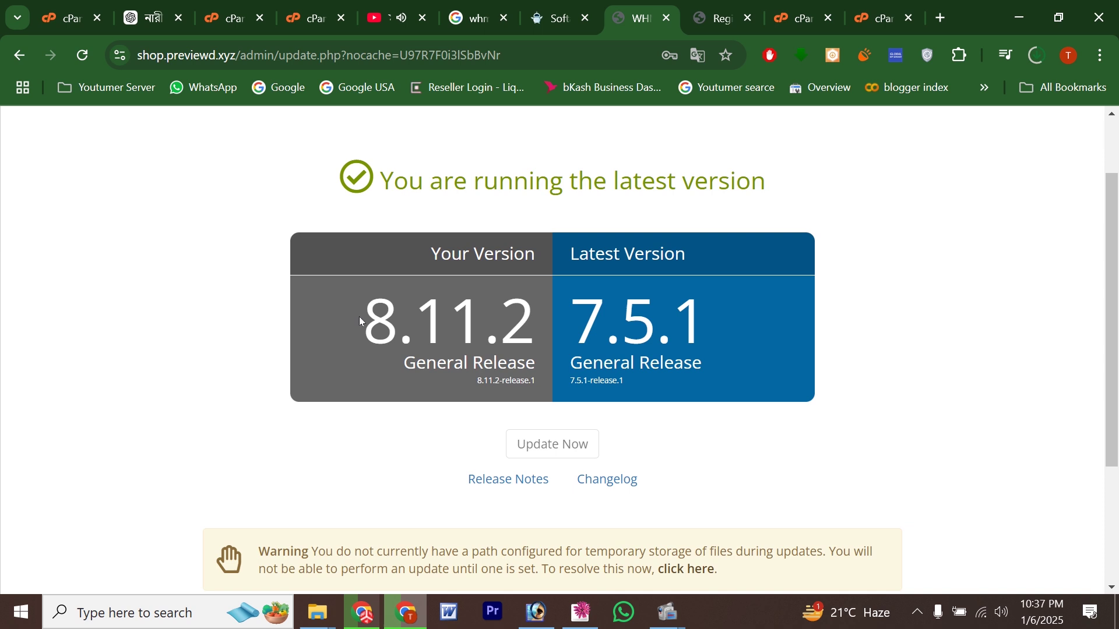
drag(360, 321, 530, 314)
click(371, 334)
drag(366, 334, 545, 331)
click(511, 337)
Step: Return to the admin dashboard and look over the What's New in Version 8.11 popup
scroll(510, 368, up, 1)
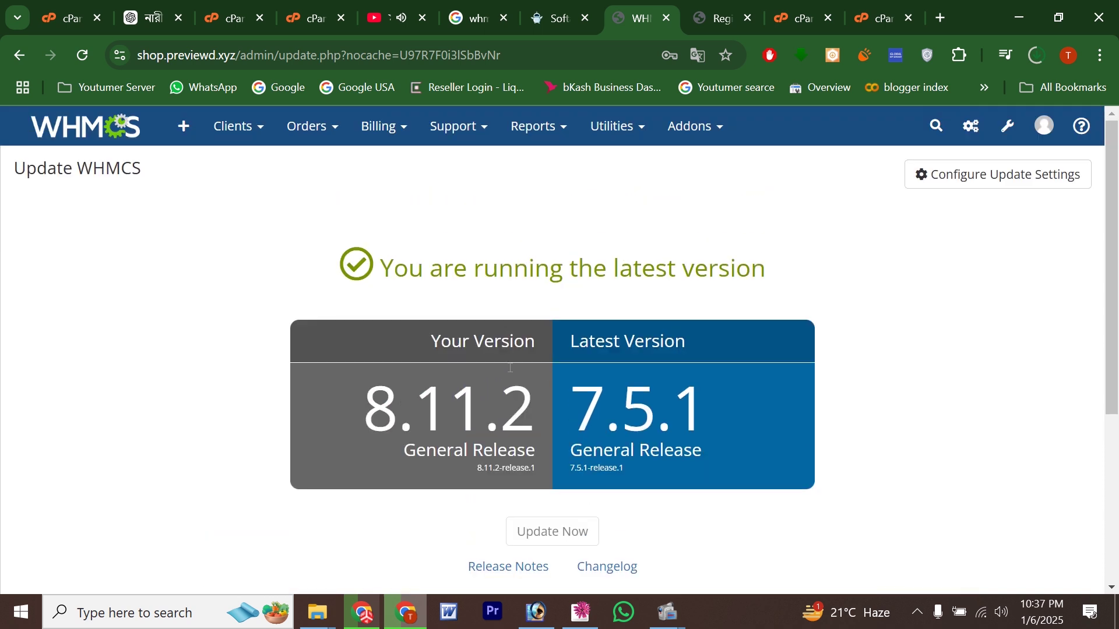
click(113, 143)
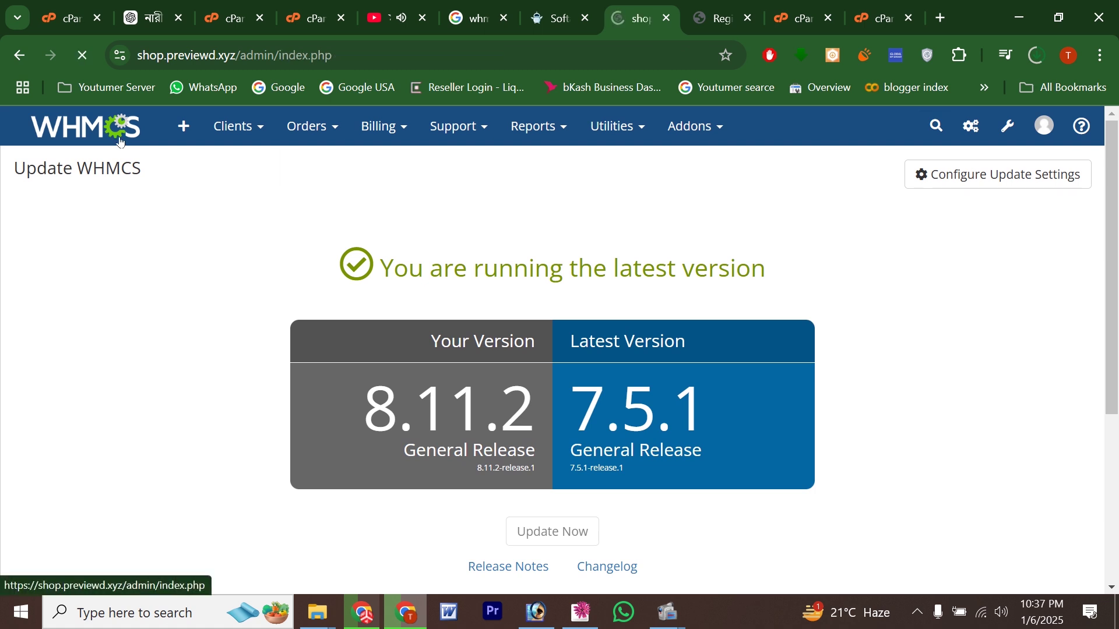
scroll(556, 387, down, 3)
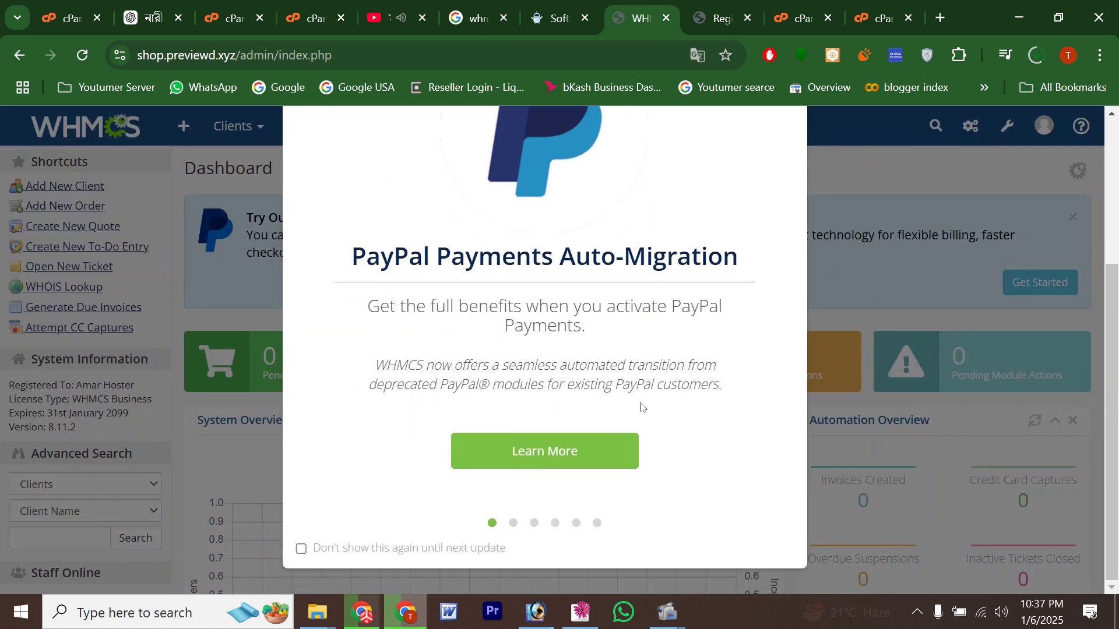
scroll(556, 499, up, 3)
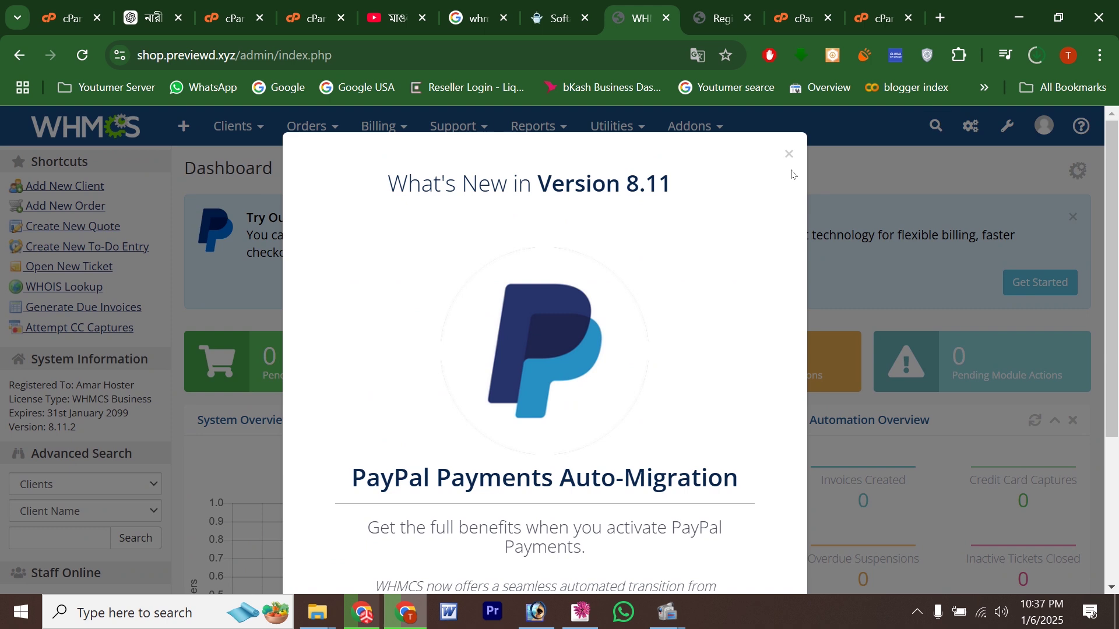
drag(605, 176, 687, 183)
click(769, 171)
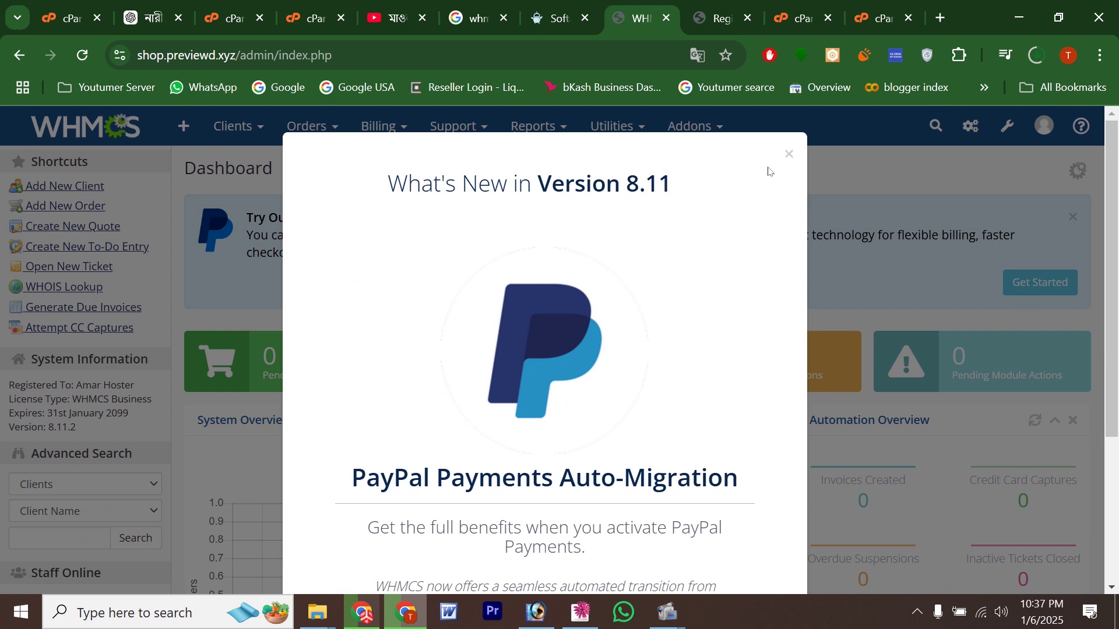